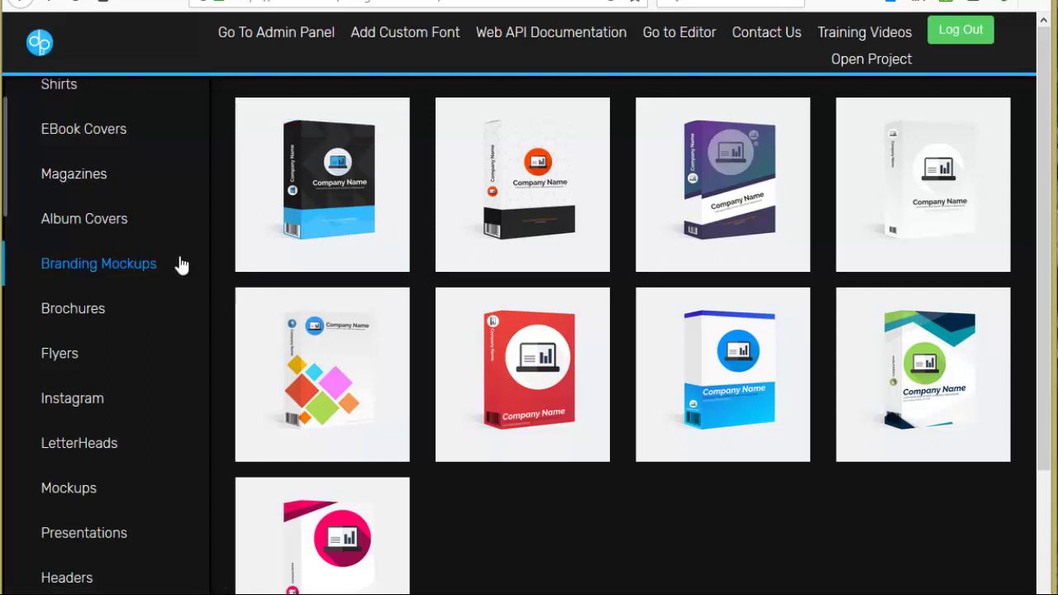
Look over the template categories and view the designs offered under Magazines.
{"action": "scroll", "coordinate": [118, 300], "scroll_direction": "down", "scroll_amount": 4}
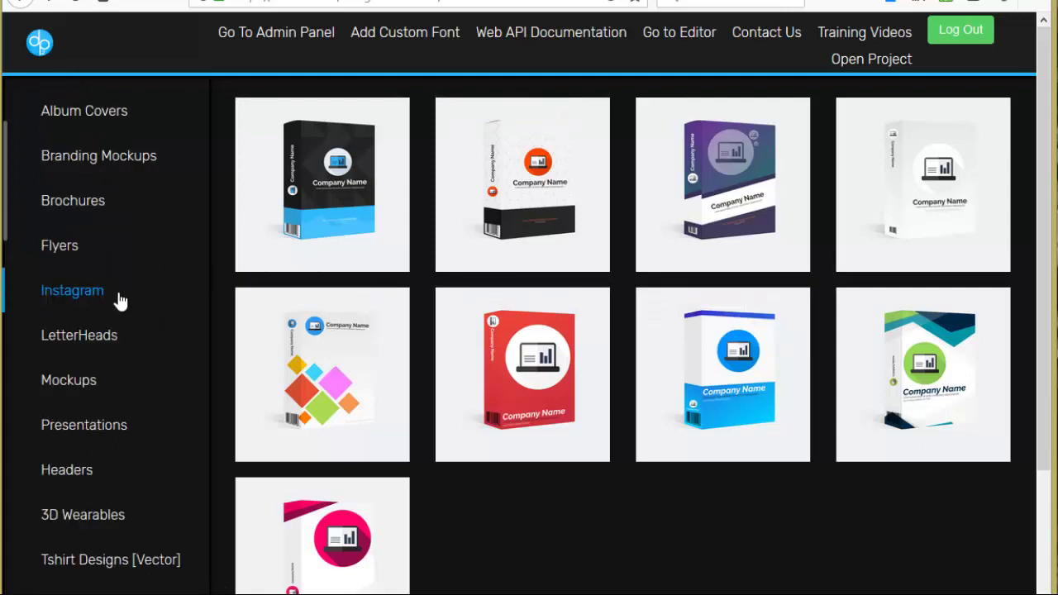
{"action": "scroll", "coordinate": [105, 295], "scroll_direction": "up", "scroll_amount": 5}
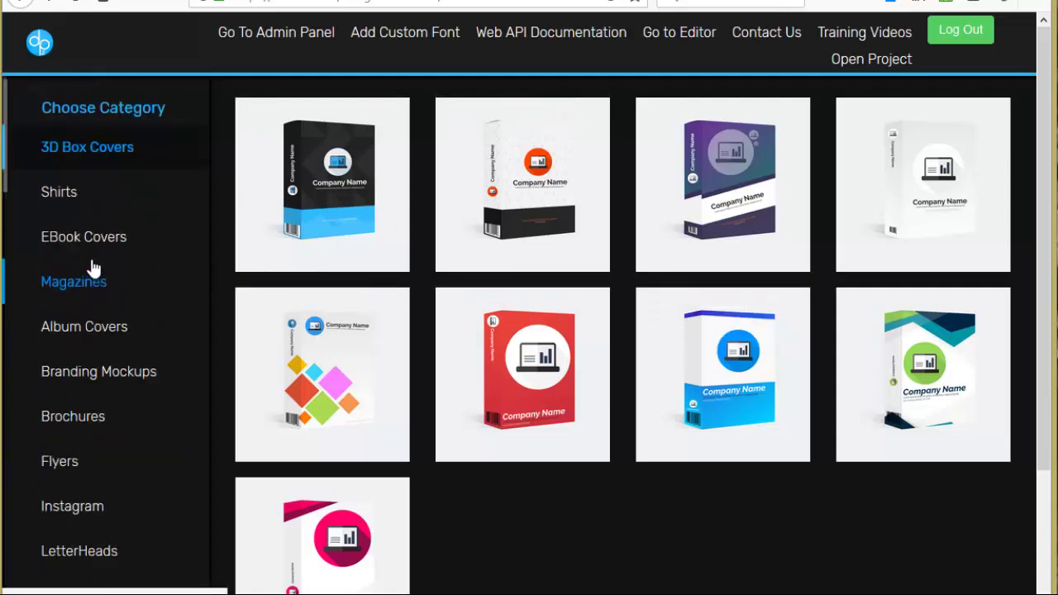
{"action": "left_click", "coordinate": [66, 236]}
{"action": "left_click", "coordinate": [83, 284]}
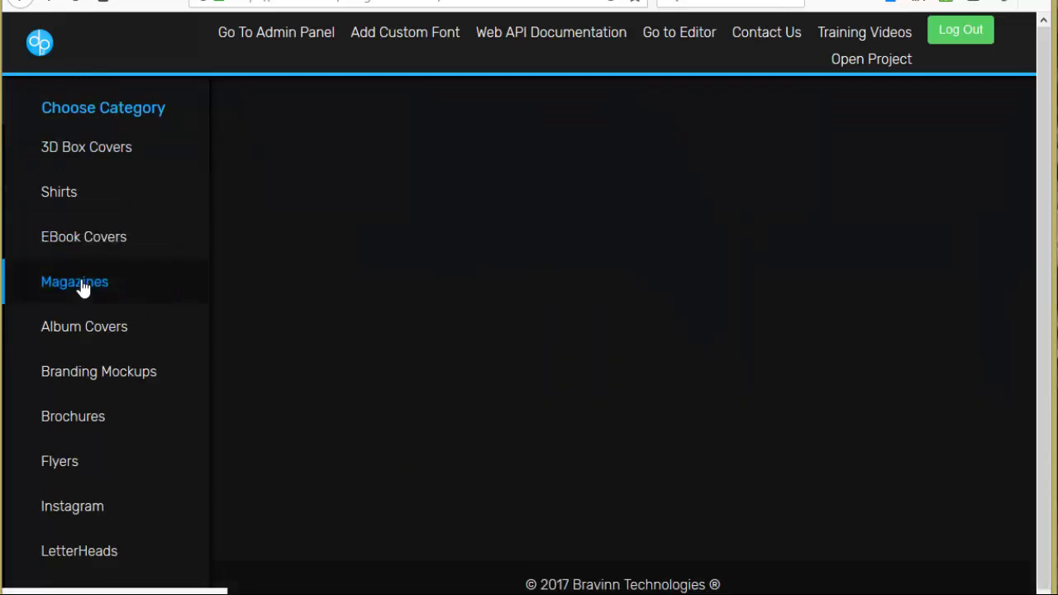
{"action": "mouse_move", "coordinate": [388, 212]}
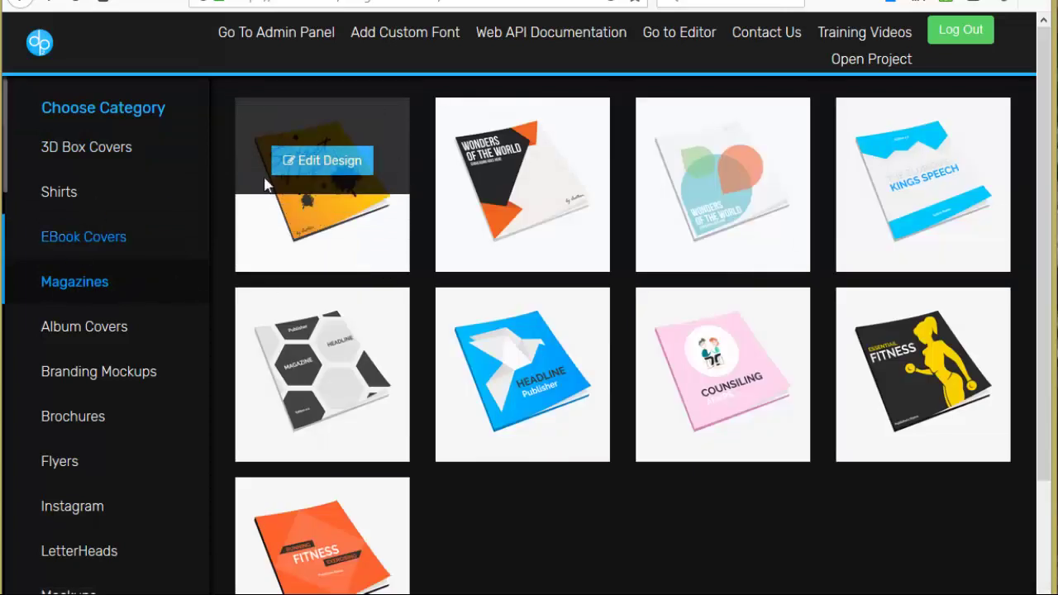
{"action": "mouse_move", "coordinate": [568, 214]}
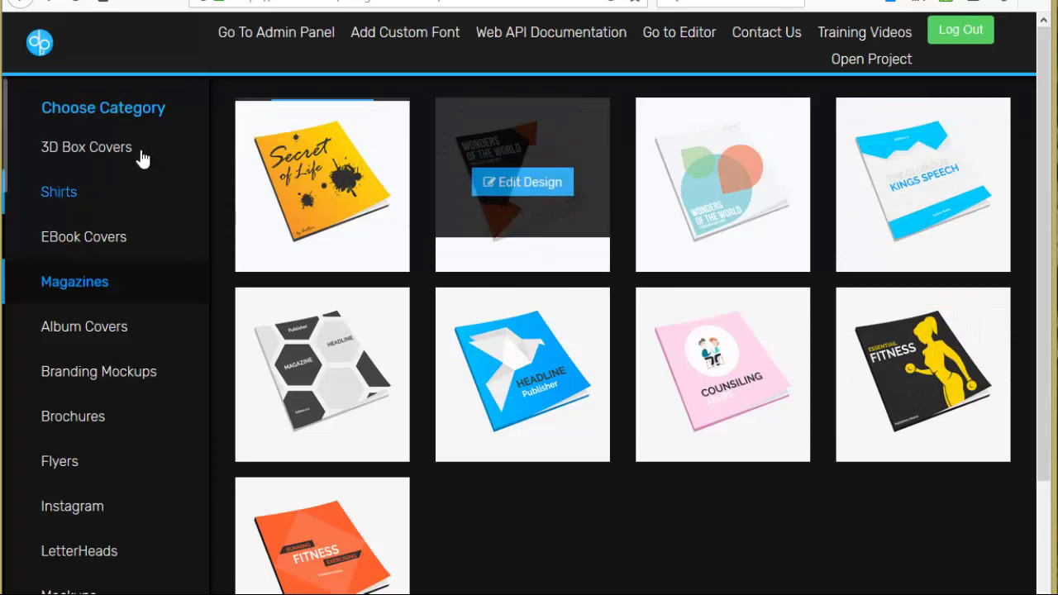
Compare the template designs in the 3D Box Covers, Presentations and Mockups categories.
{"action": "left_click", "coordinate": [113, 159]}
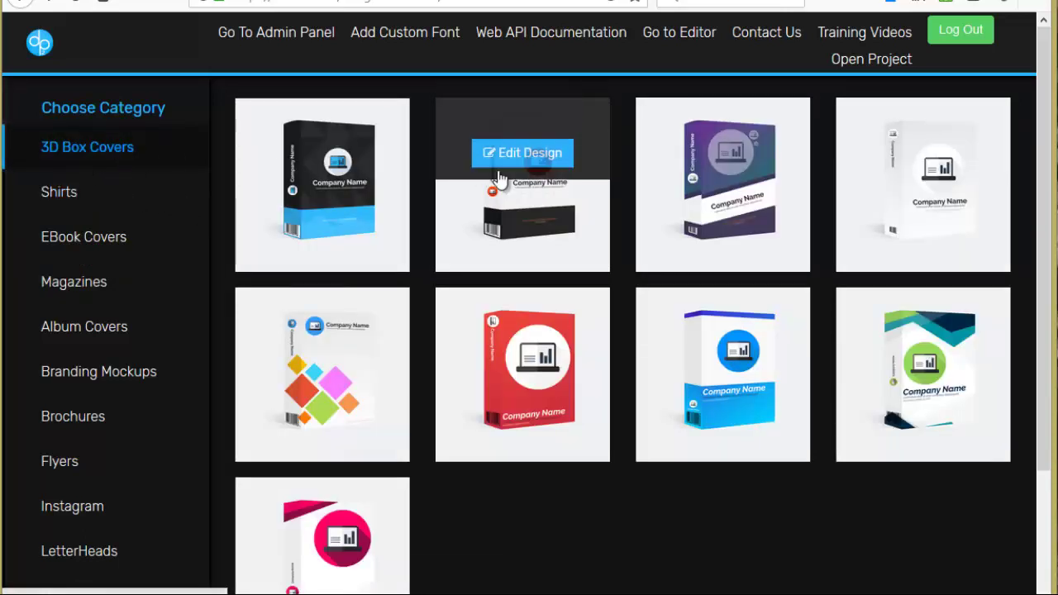
{"action": "scroll", "coordinate": [124, 324], "scroll_direction": "down", "scroll_amount": 10}
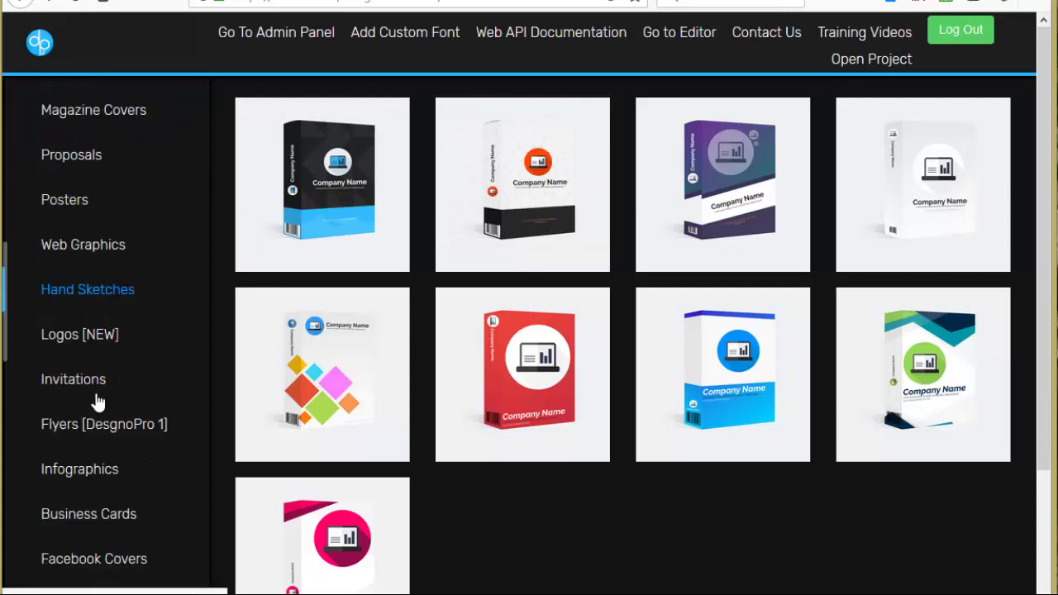
{"action": "scroll", "coordinate": [111, 272], "scroll_direction": "up", "scroll_amount": 6}
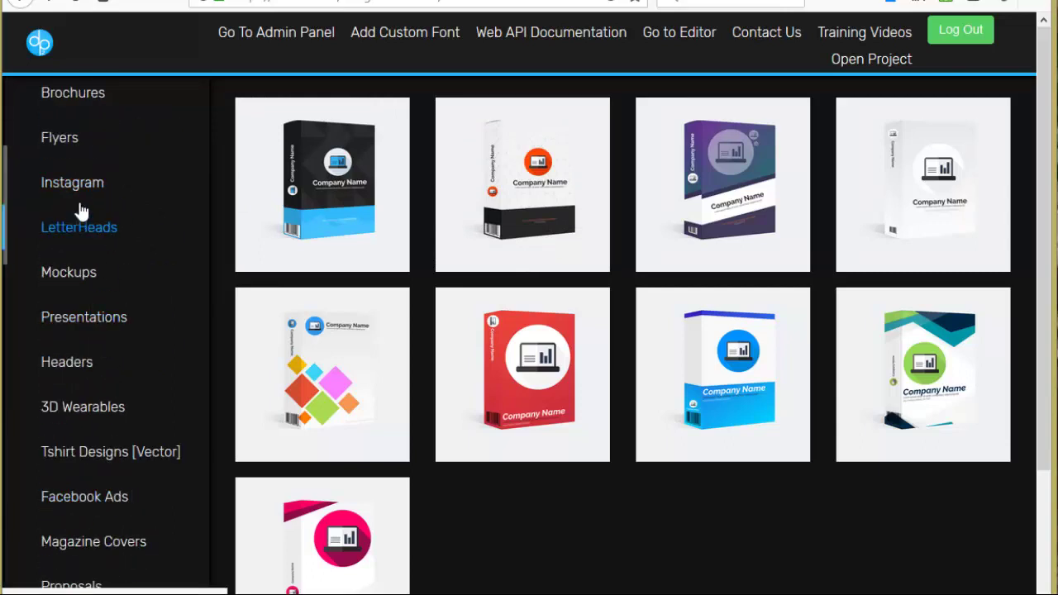
{"action": "left_click", "coordinate": [106, 325]}
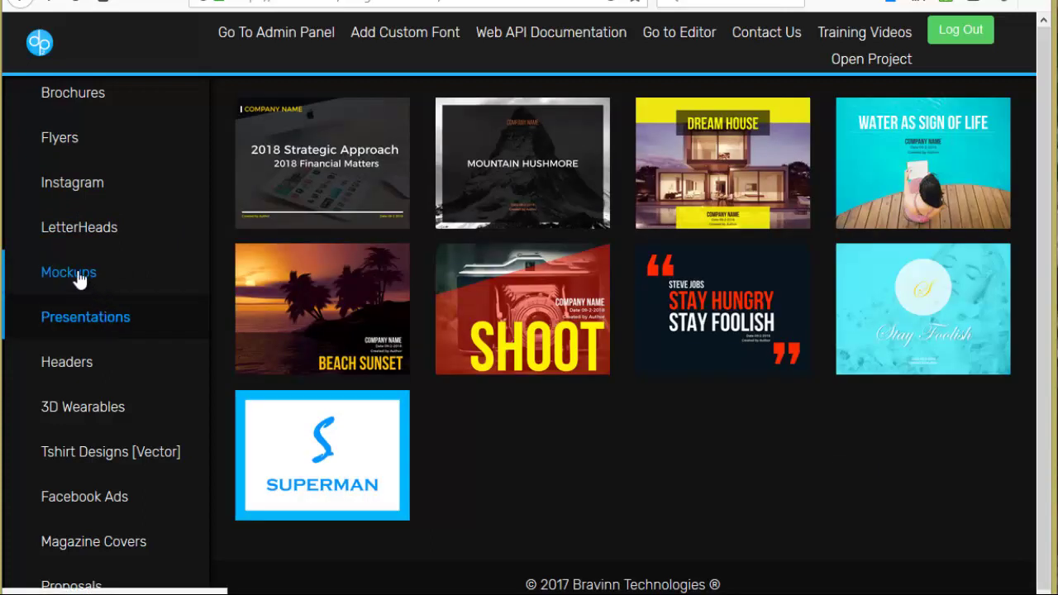
{"action": "left_click", "coordinate": [77, 275]}
{"action": "scroll", "coordinate": [91, 248], "scroll_direction": "up", "scroll_amount": 3}
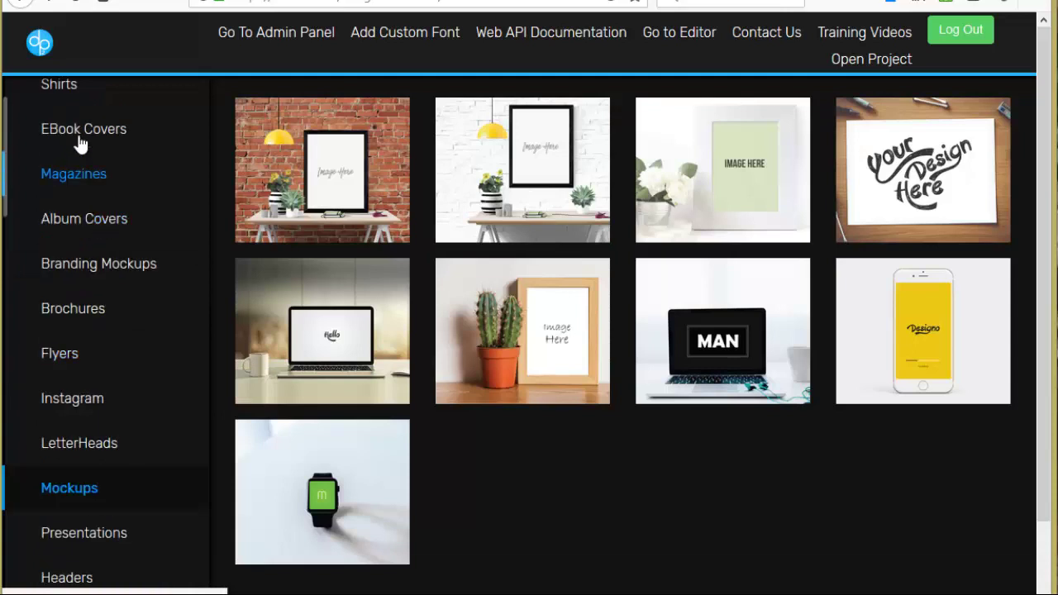
{"action": "scroll", "coordinate": [81, 144], "scroll_direction": "up", "scroll_amount": 2}
{"action": "left_click", "coordinate": [83, 151]}
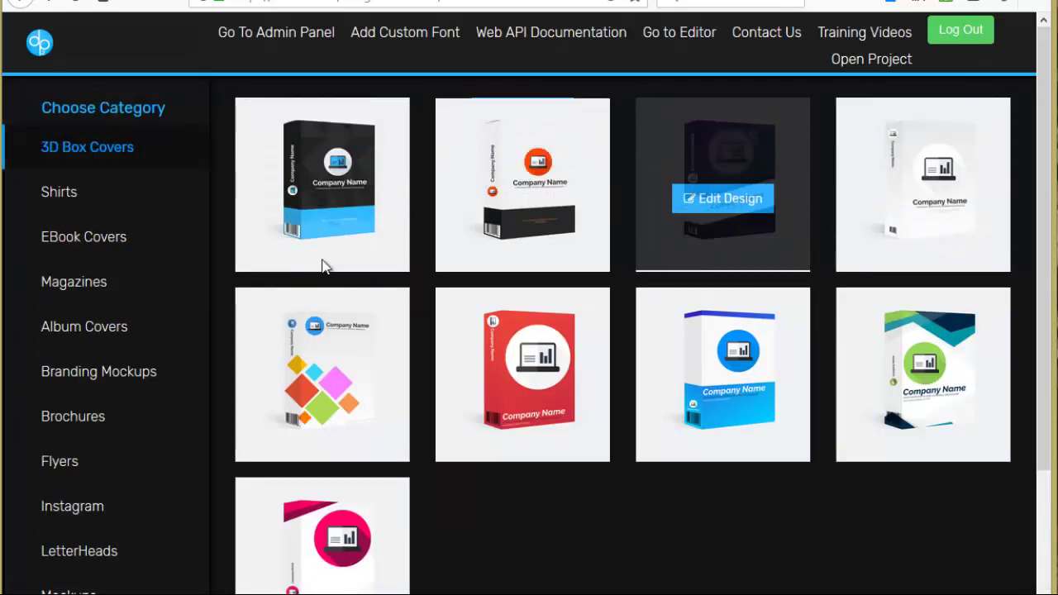
Open the pink logo template with the white figure and leaves from the Logos [DP1] category for editing.
{"action": "scroll", "coordinate": [111, 278], "scroll_direction": "down", "scroll_amount": 9}
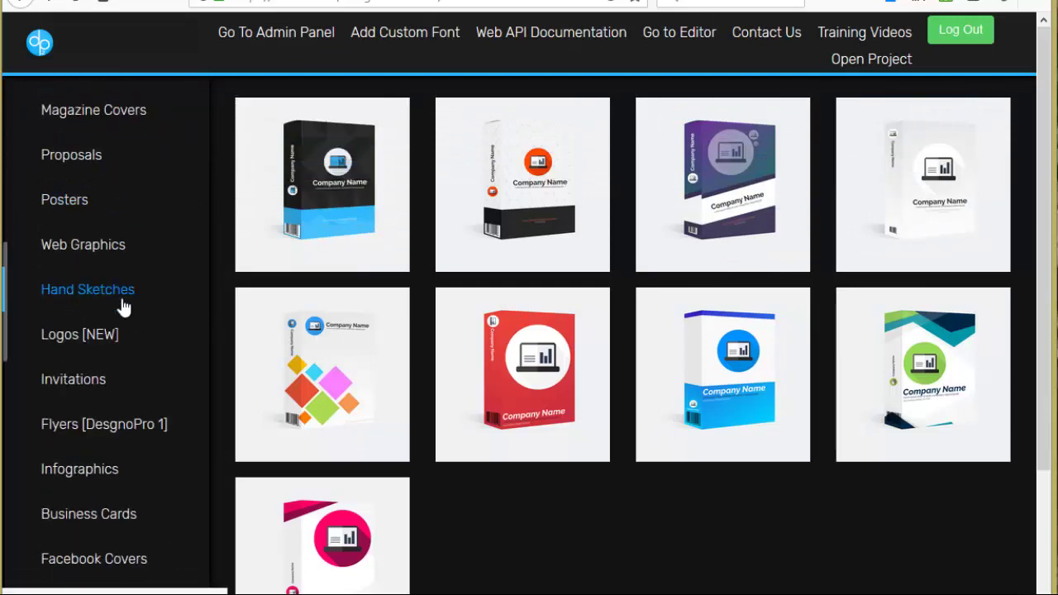
{"action": "scroll", "coordinate": [132, 345], "scroll_direction": "down", "scroll_amount": 4}
{"action": "scroll", "coordinate": [137, 338], "scroll_direction": "up", "scroll_amount": 3}
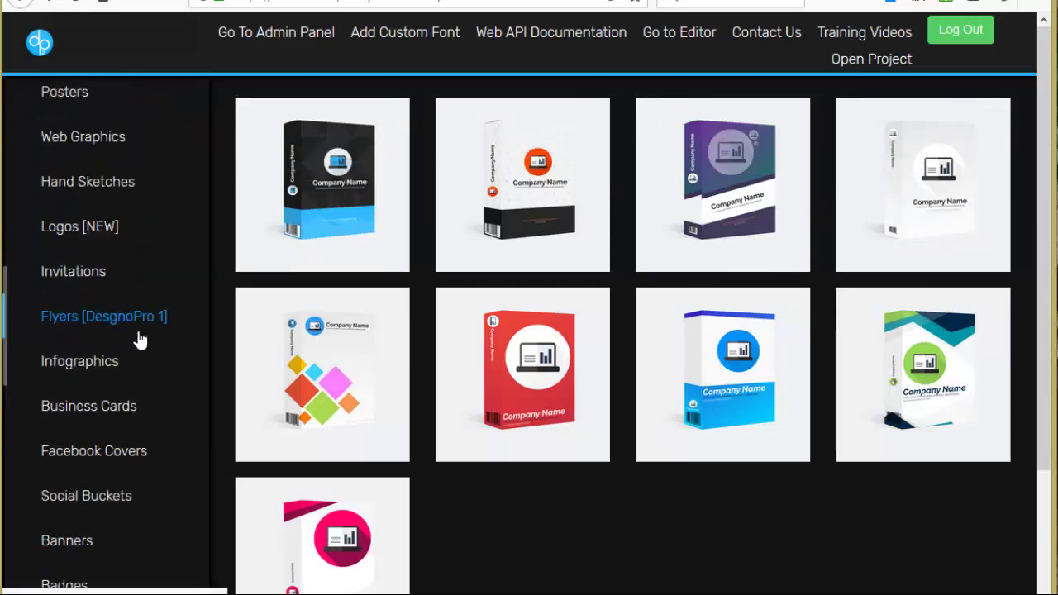
{"action": "scroll", "coordinate": [136, 310], "scroll_direction": "down", "scroll_amount": 6}
{"action": "scroll", "coordinate": [145, 324], "scroll_direction": "down", "scroll_amount": 4}
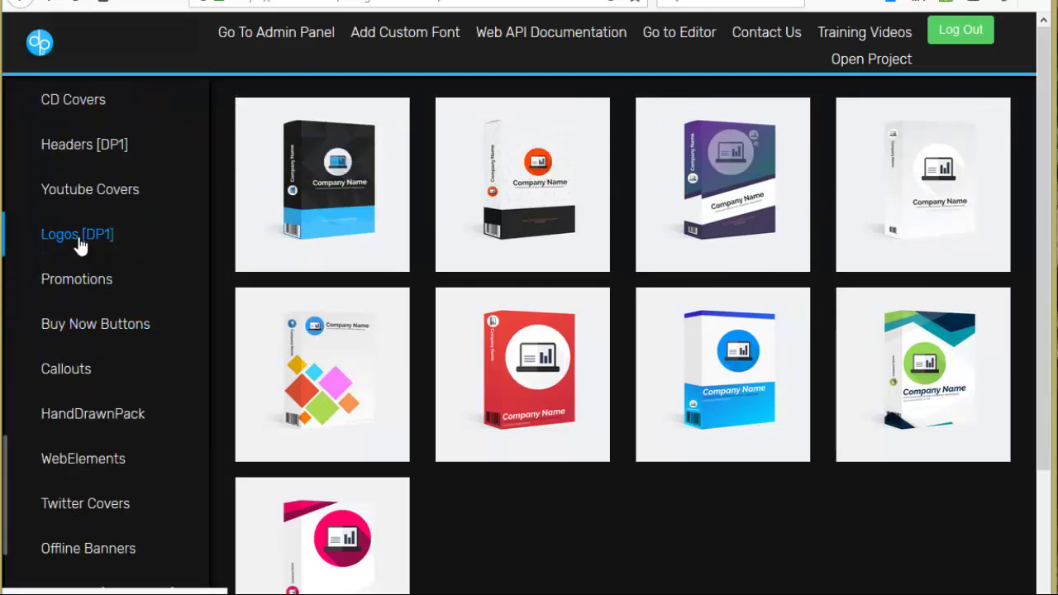
{"action": "left_click", "coordinate": [140, 236]}
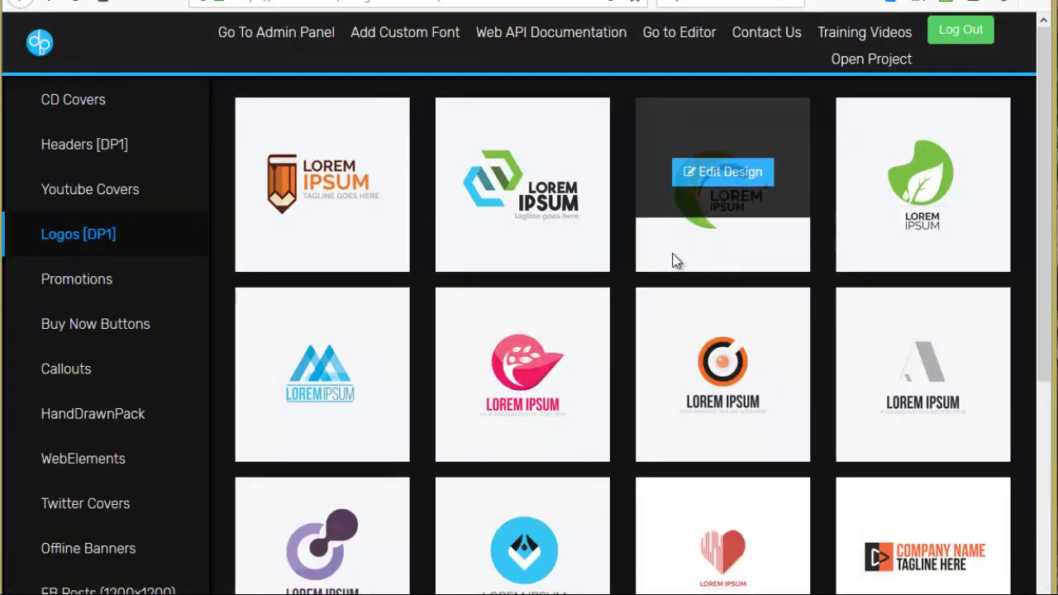
{"action": "scroll", "coordinate": [578, 258], "scroll_direction": "down", "scroll_amount": 1}
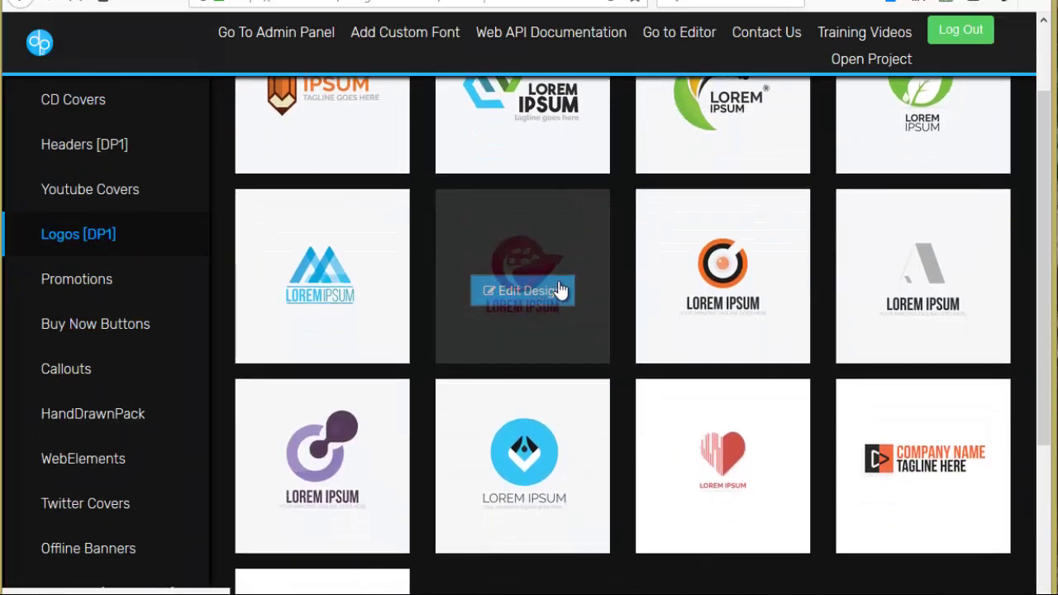
{"action": "left_click", "coordinate": [561, 290]}
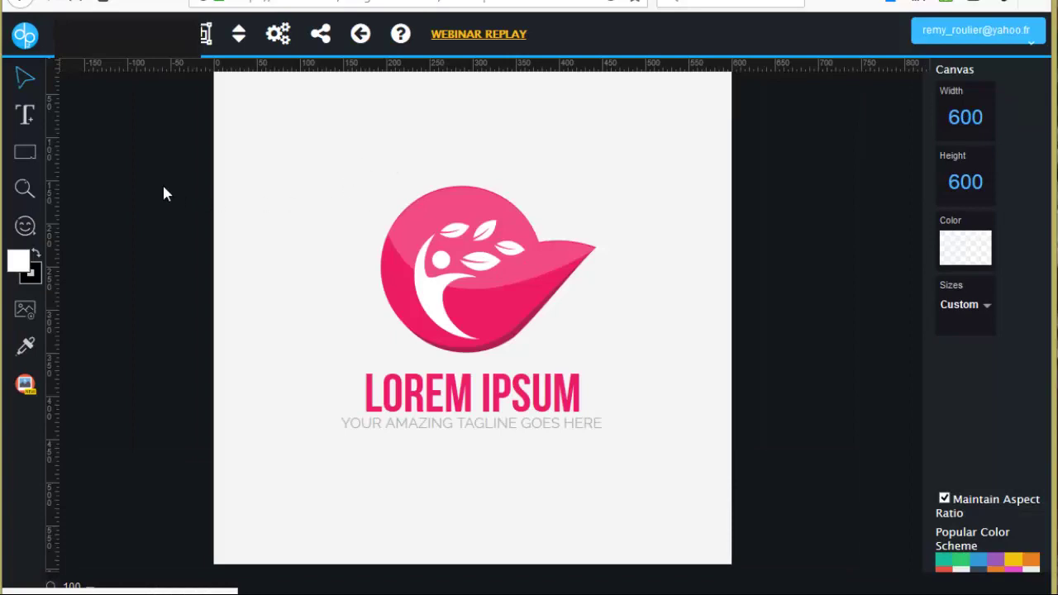
Move the emblem's pink base shape up as a separate layer, and place it back at about X 188, Y 152.
{"action": "left_click", "coordinate": [470, 229]}
{"action": "mouse_move", "coordinate": [469, 207]}
{"action": "left_mouse_down"}
{"action": "mouse_move", "coordinate": [440, 177]}
{"action": "mouse_move", "coordinate": [512, 165]}
{"action": "mouse_move", "coordinate": [442, 214]}
{"action": "mouse_move", "coordinate": [475, 206]}
{"action": "left_mouse_up"}
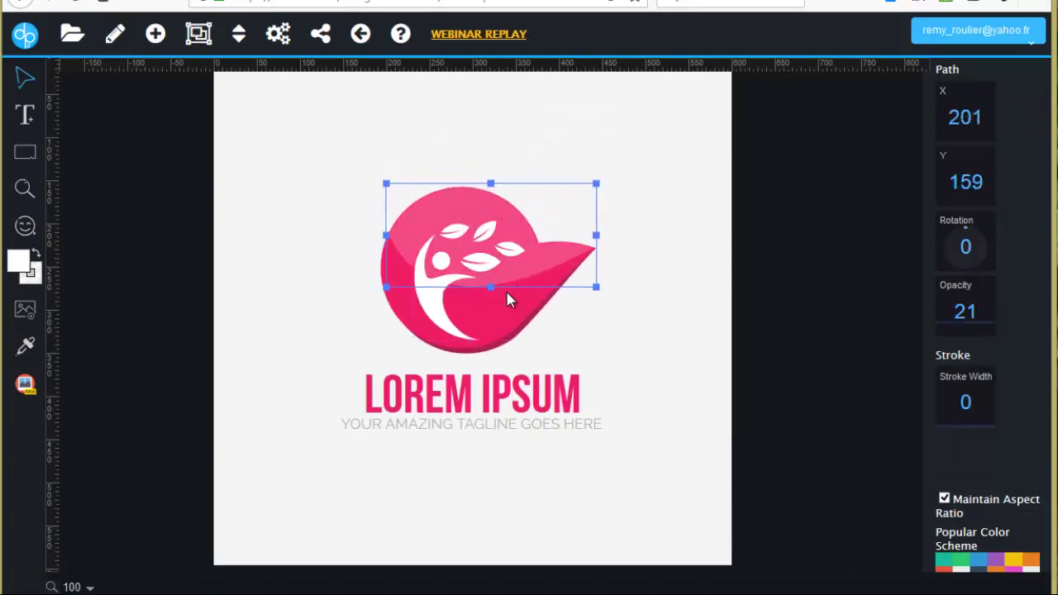
{"action": "left_click", "coordinate": [509, 299]}
{"action": "left_click_drag", "start_coordinate": [508, 328], "coordinate": [501, 263]}
{"action": "left_click", "coordinate": [499, 345]}
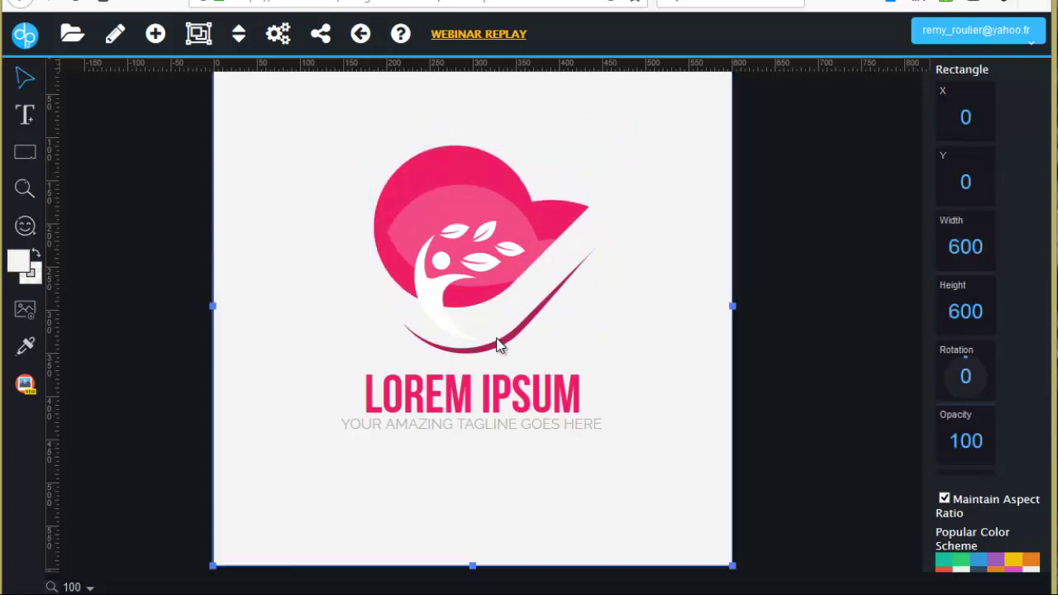
{"action": "left_click", "coordinate": [498, 345]}
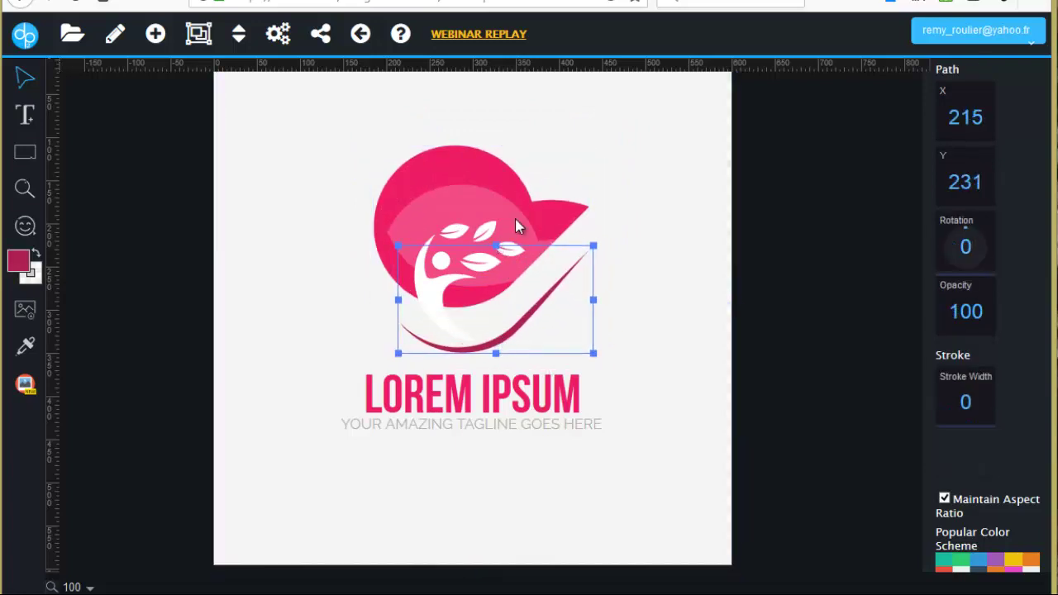
{"action": "left_click_drag", "start_coordinate": [528, 206], "coordinate": [529, 238]}
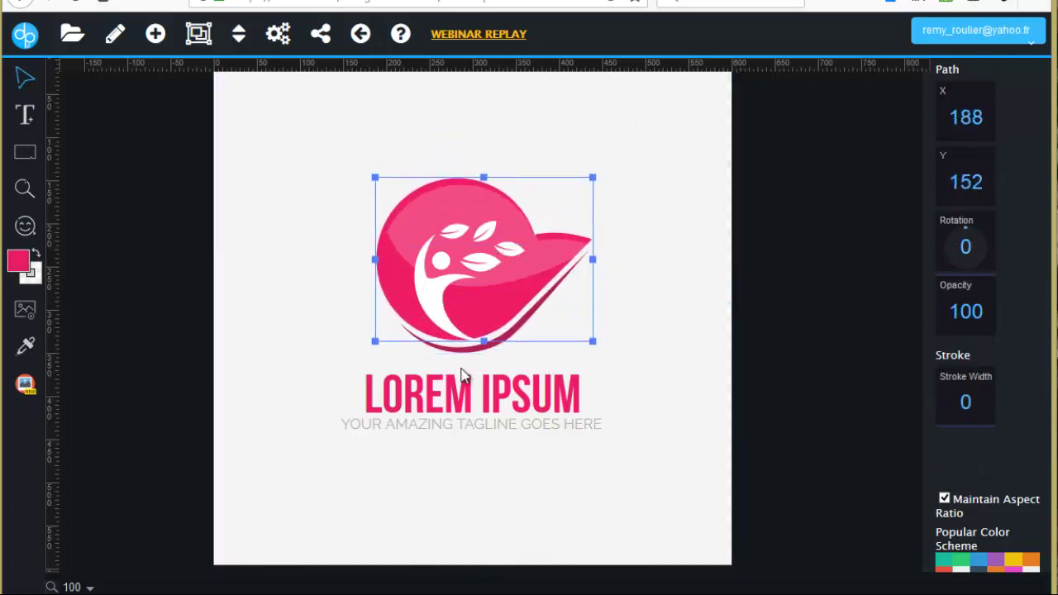
Replace the logo's LOREM IPSUM headline with "MON LOGO".
{"action": "left_click", "coordinate": [463, 376]}
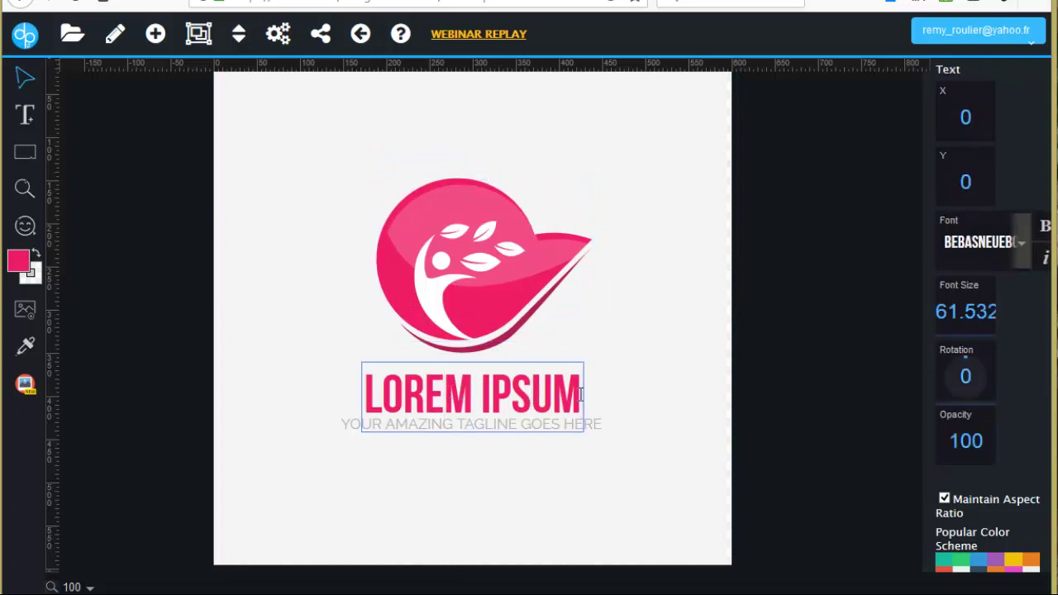
{"action": "left_click_drag", "start_coordinate": [580, 395], "coordinate": [378, 391]}
{"action": "type", "text": "M"}
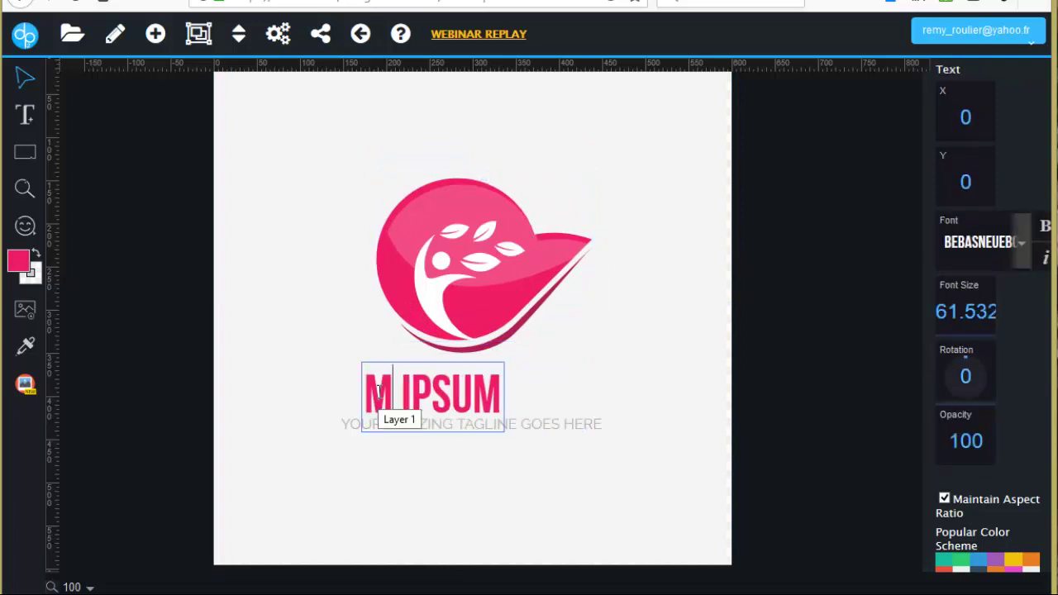
{"action": "type", "text": "ON LOGO"}
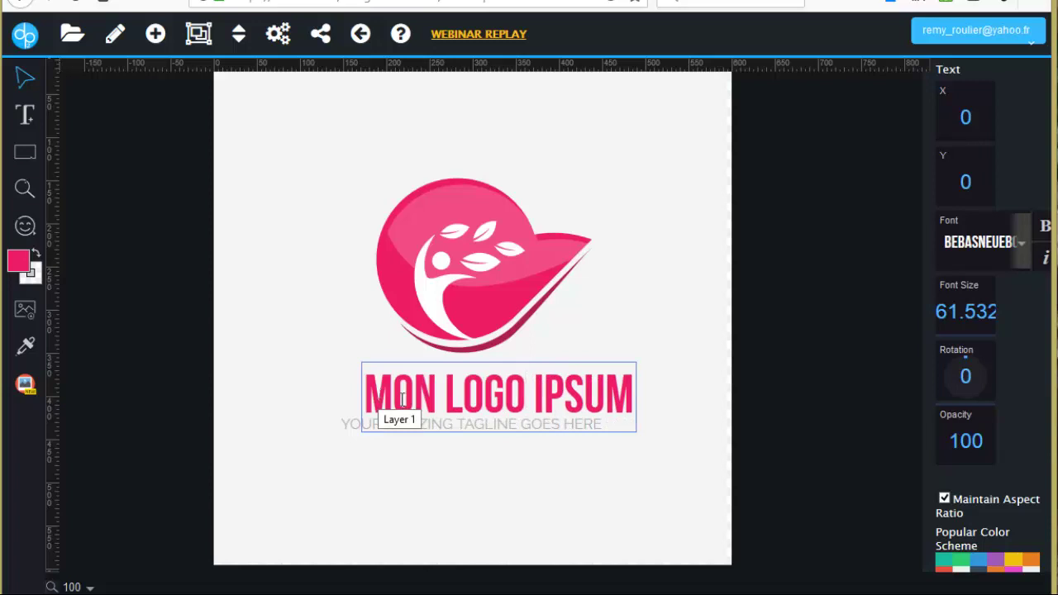
{"action": "left_click_drag", "start_coordinate": [538, 388], "coordinate": [662, 397]}
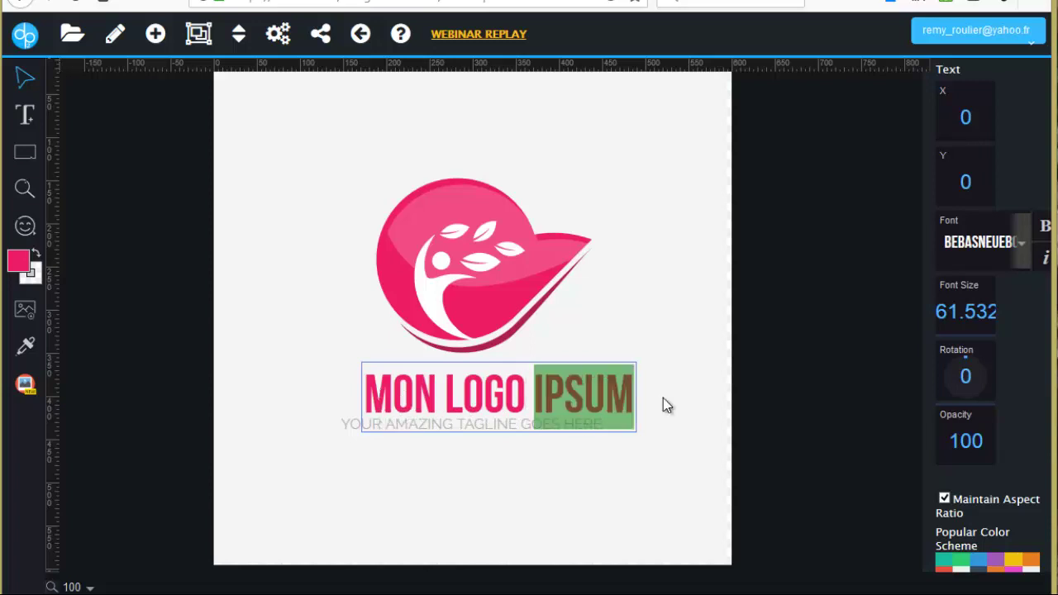
{"action": "key", "text": "BackSpace"}
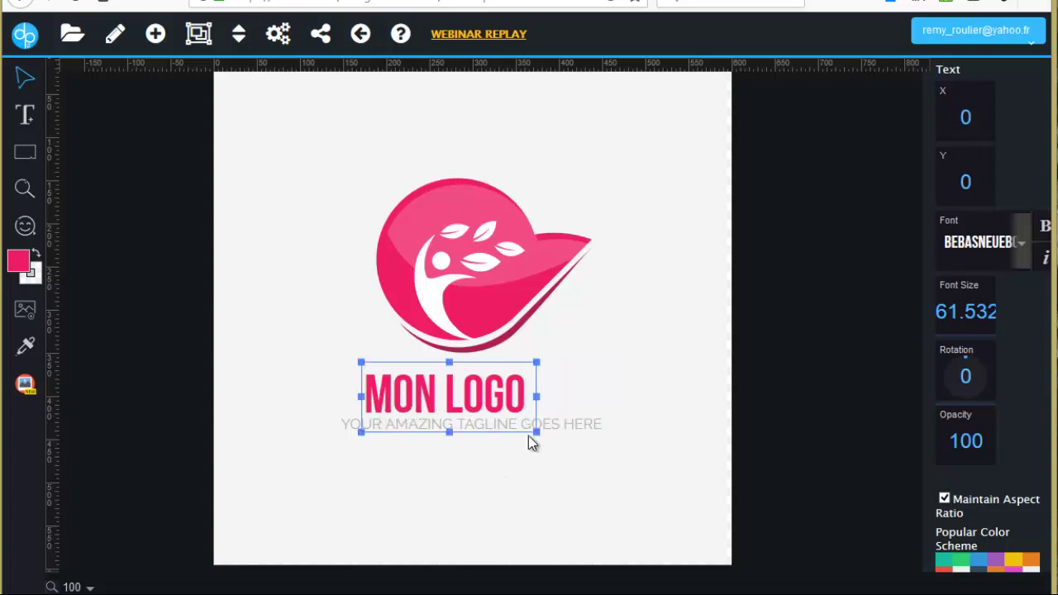
Replace most of the grey tagline with placeholder text so that it reads "YOURzekfneldfizelidfRE".
{"action": "left_click", "coordinate": [588, 430]}
{"action": "left_click", "coordinate": [587, 427]}
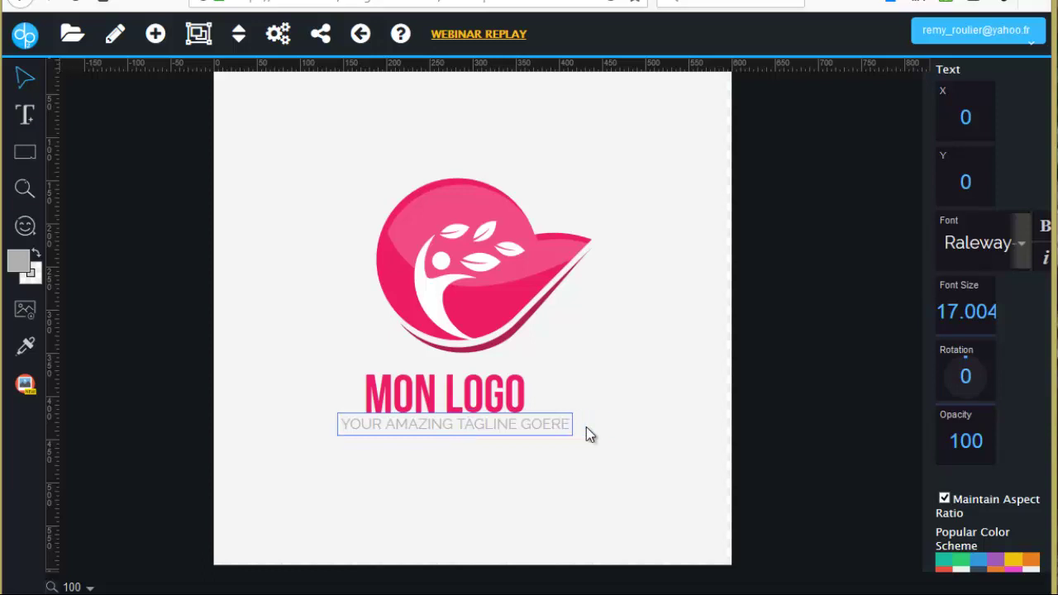
{"action": "key", "text": "BackSpace"}
{"action": "key", "text": "BackSpace"}
{"action": "key", "text": "BackSpace"}
{"action": "key", "text": "BackSpace"}
{"action": "key", "text": "BackSpace"}
{"action": "key", "text": "BackSpace"}
{"action": "key", "text": "BackSpace"}
{"action": "key", "text": "BackSpace"}
{"action": "key", "text": "BackSpace"}
{"action": "key", "text": "BackSpace"}
{"action": "key", "text": "BackSpace"}
{"action": "key", "text": "BackSpace"}
{"action": "key", "text": "BackSpace"}
{"action": "key", "text": "BackSpace"}
{"action": "key", "text": "BackSpace"}
{"action": "key", "text": "BackSpace"}
{"action": "key", "text": "BackSpace"}
{"action": "key", "text": "BackSpace"}
{"action": "key", "text": "BackSpace"}
{"action": "key", "text": "BackSpace"}
{"action": "type", "text": "zekfneldfizelidf"}
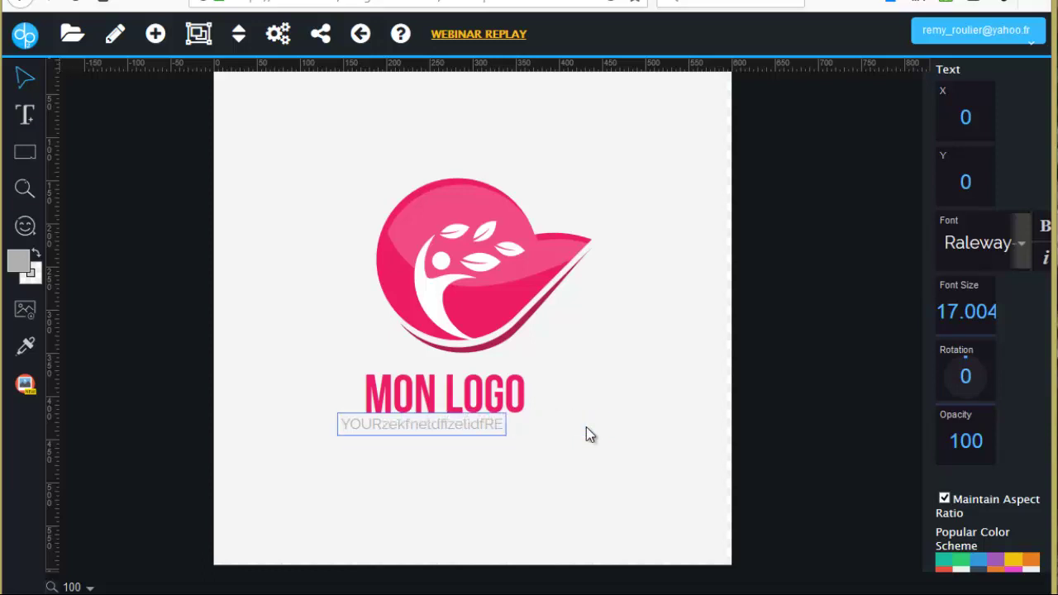
{"action": "left_click", "coordinate": [686, 295]}
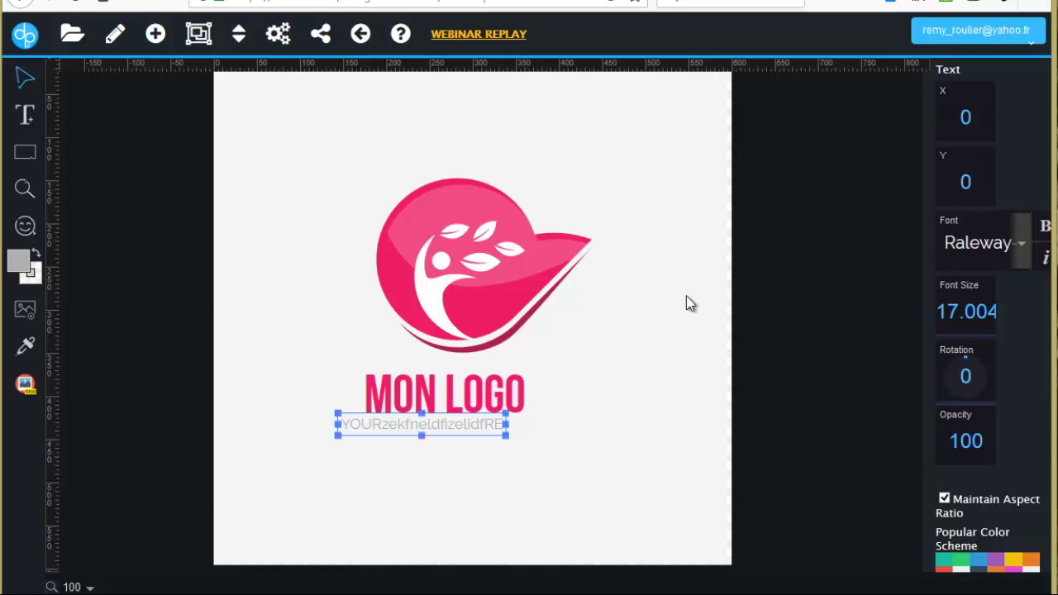
Delete the light 600 by 600 background rectangle behind the logo.
{"action": "left_click", "coordinate": [680, 174]}
{"action": "left_click", "coordinate": [739, 167]}
{"action": "left_click", "coordinate": [717, 156]}
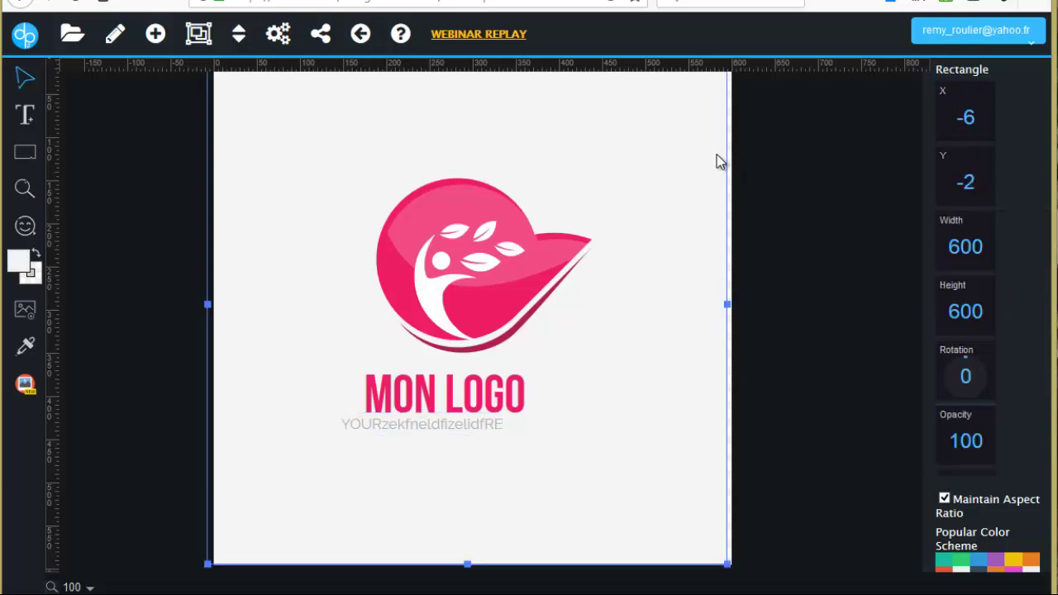
{"action": "key", "text": "Delete"}
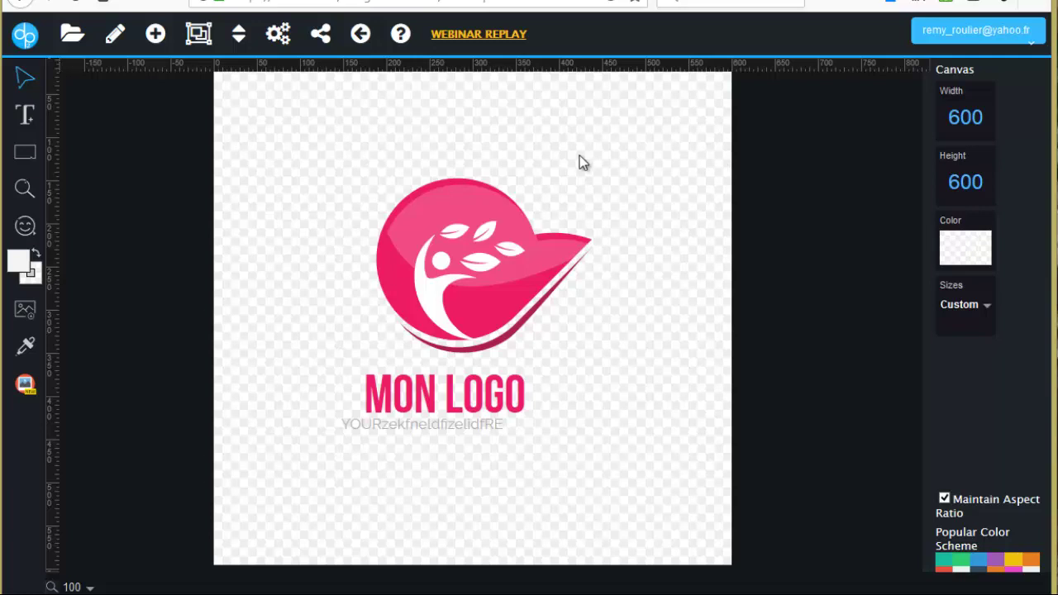
Set the canvas background to a solid, slightly softened purple.
{"action": "left_click", "coordinate": [971, 246]}
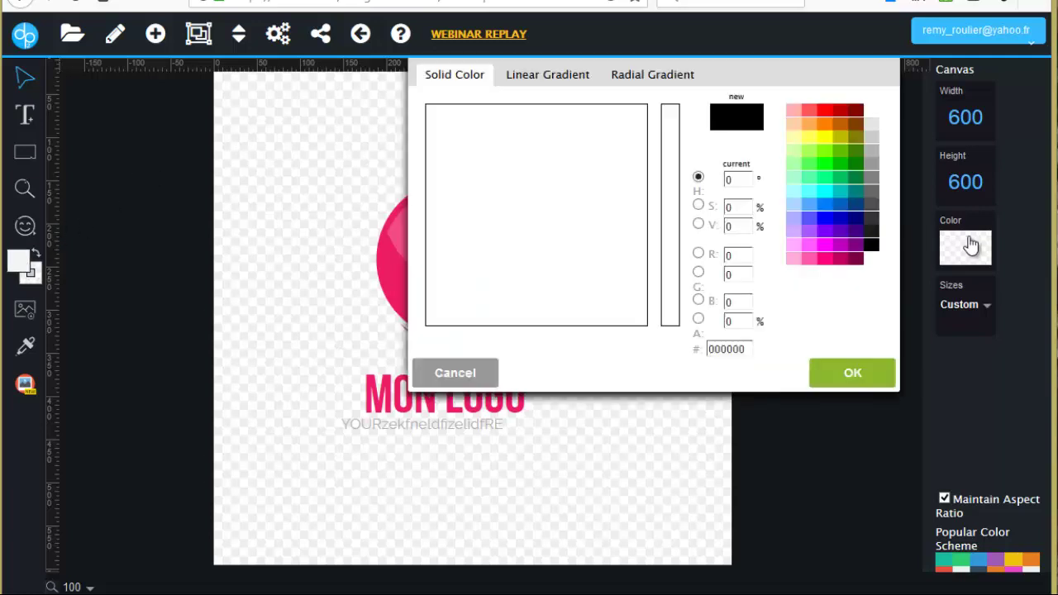
{"action": "left_click", "coordinate": [810, 143]}
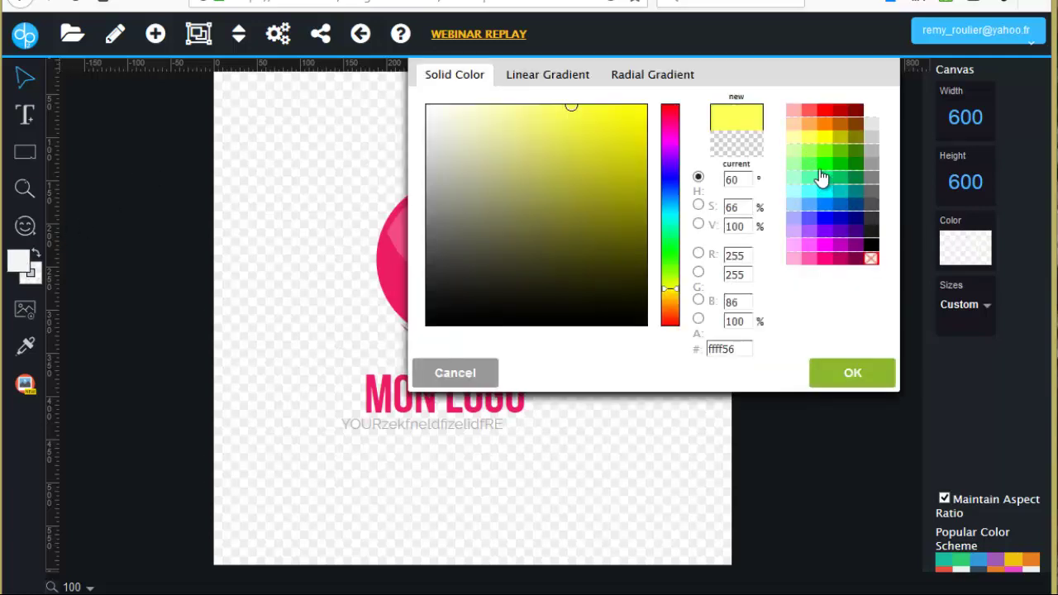
{"action": "left_click", "coordinate": [825, 234]}
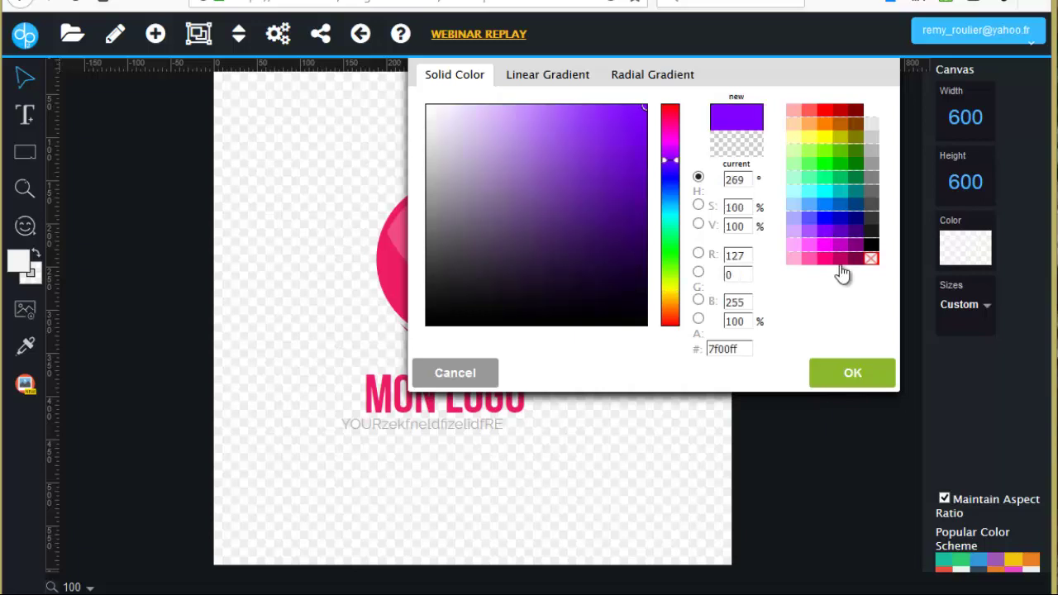
{"action": "mouse_move", "coordinate": [601, 120]}
{"action": "left_mouse_down"}
{"action": "mouse_move", "coordinate": [595, 136]}
{"action": "mouse_move", "coordinate": [599, 115]}
{"action": "left_mouse_up"}
{"action": "left_click", "coordinate": [845, 375]}
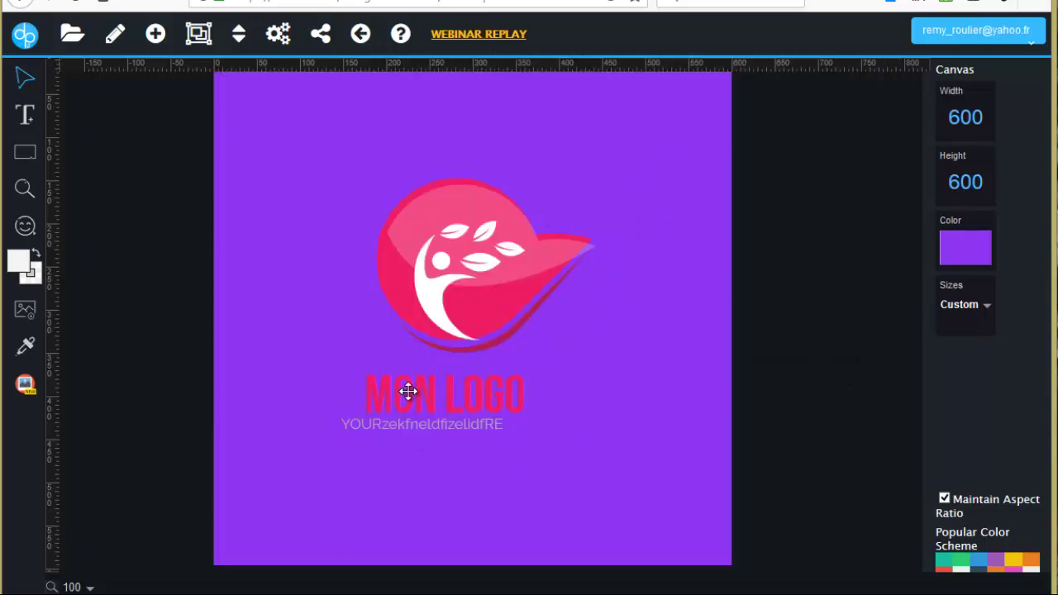
Move the MON LOGO headline under the emblem, rotate it to -4 degrees, and shift the tagline to sit directly beneath it.
{"action": "left_click_drag", "start_coordinate": [408, 392], "coordinate": [433, 389]}
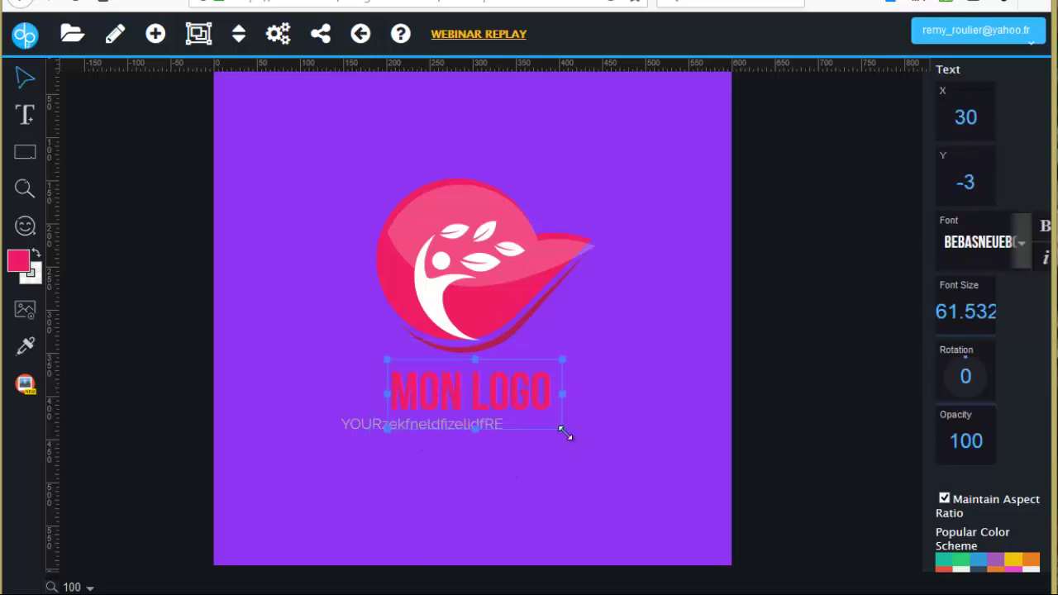
{"action": "left_click_drag", "start_coordinate": [564, 434], "coordinate": [504, 379]}
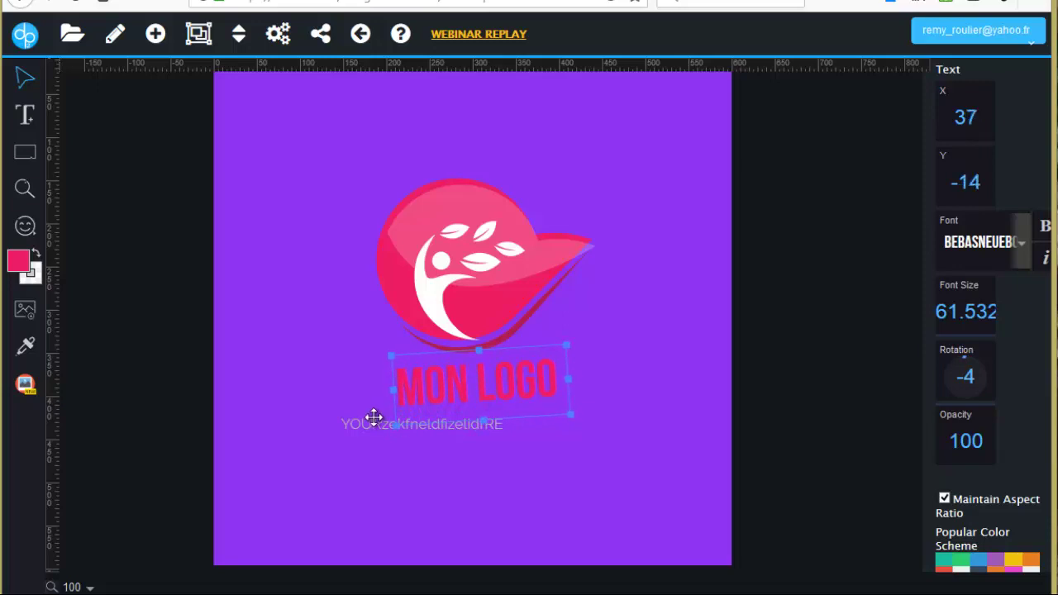
{"action": "left_click_drag", "start_coordinate": [354, 426], "coordinate": [416, 422]}
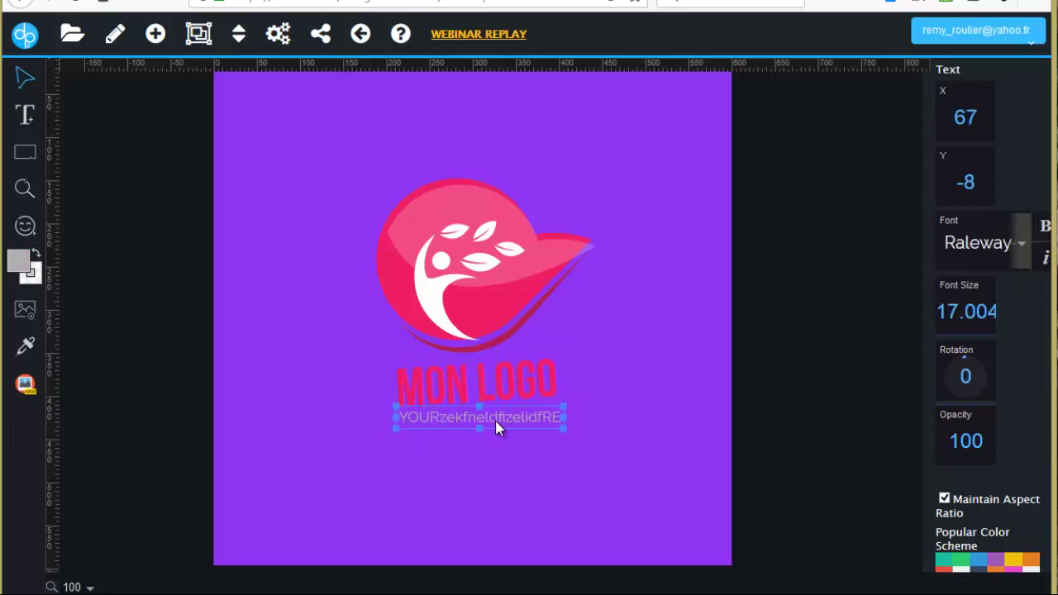
{"action": "left_click", "coordinate": [137, 263]}
Add the queen shape from Cards & Chess beside the emblem at about X 49, Y 159, and colour it with the emblem's sampled dark pink.
{"action": "left_click", "coordinate": [25, 226]}
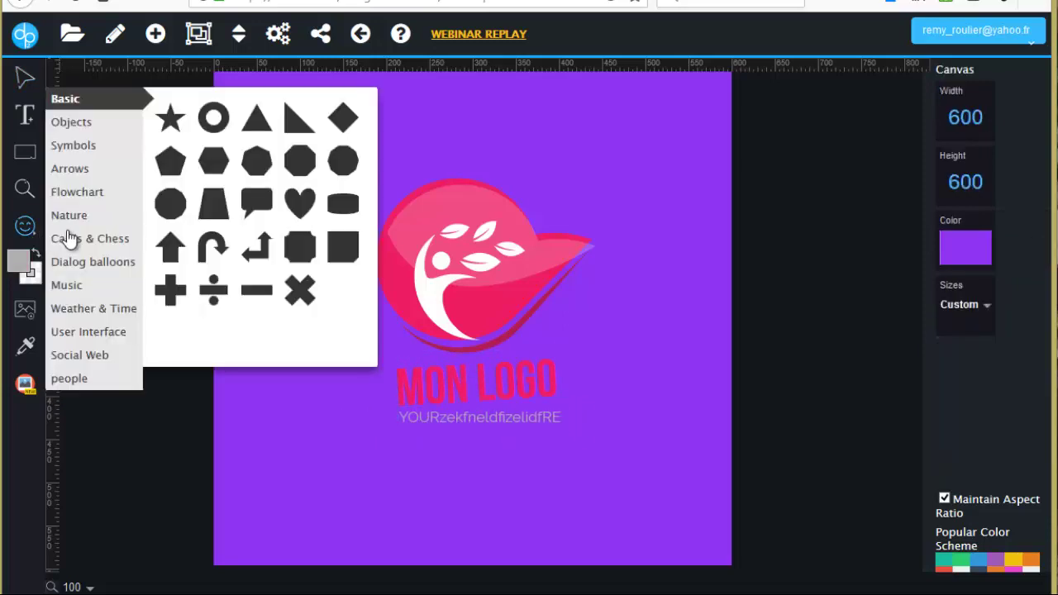
{"action": "left_click", "coordinate": [85, 240]}
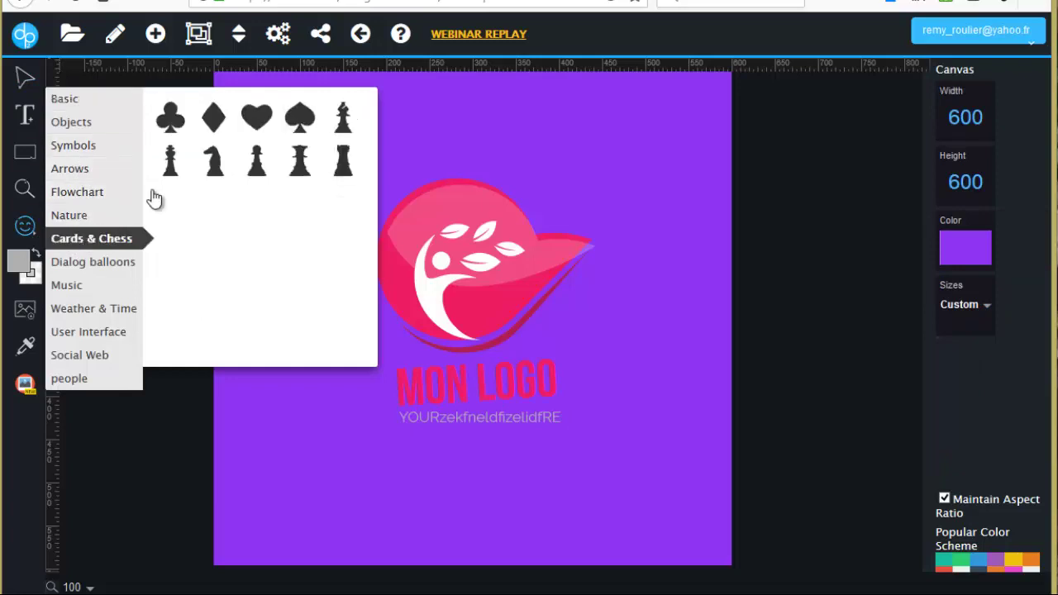
{"action": "left_click", "coordinate": [299, 165]}
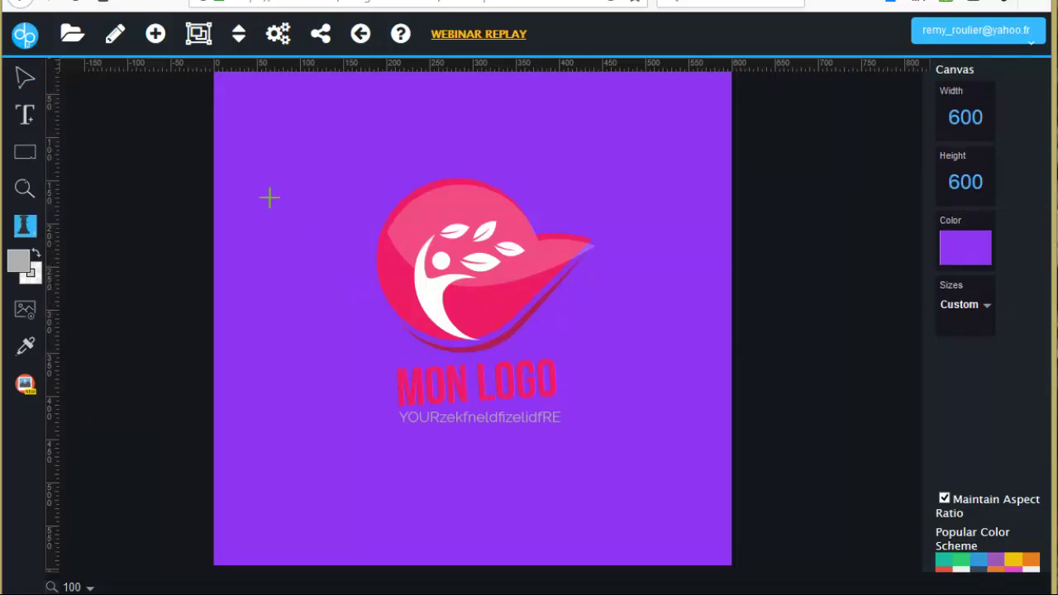
{"action": "mouse_move", "coordinate": [267, 196]}
{"action": "left_mouse_down"}
{"action": "mouse_move", "coordinate": [319, 402]}
{"action": "mouse_move", "coordinate": [369, 387]}
{"action": "mouse_move", "coordinate": [351, 397]}
{"action": "left_mouse_up"}
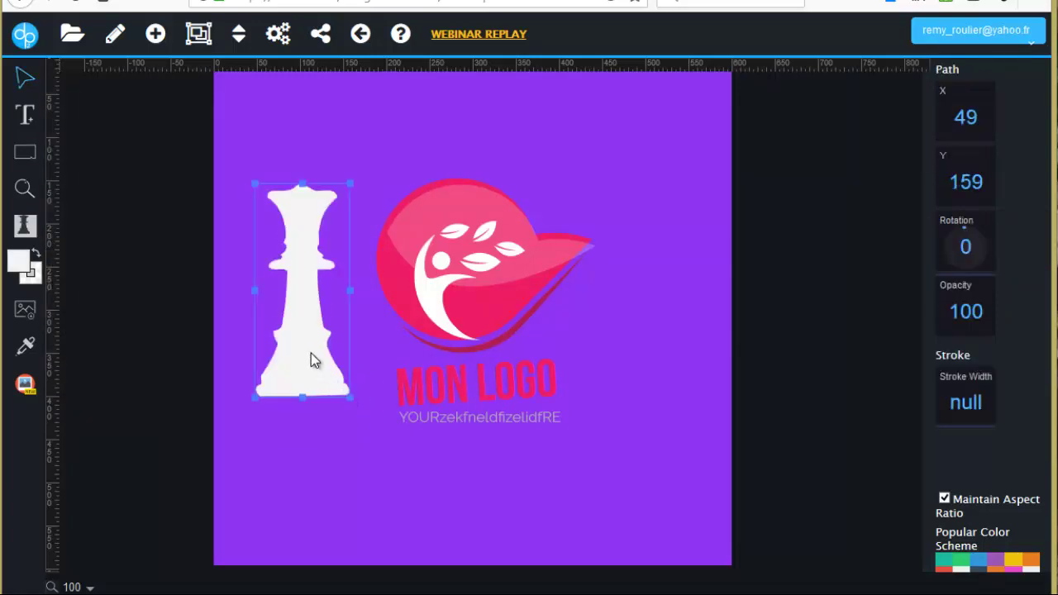
{"action": "left_click", "coordinate": [26, 346]}
{"action": "left_click", "coordinate": [393, 265]}
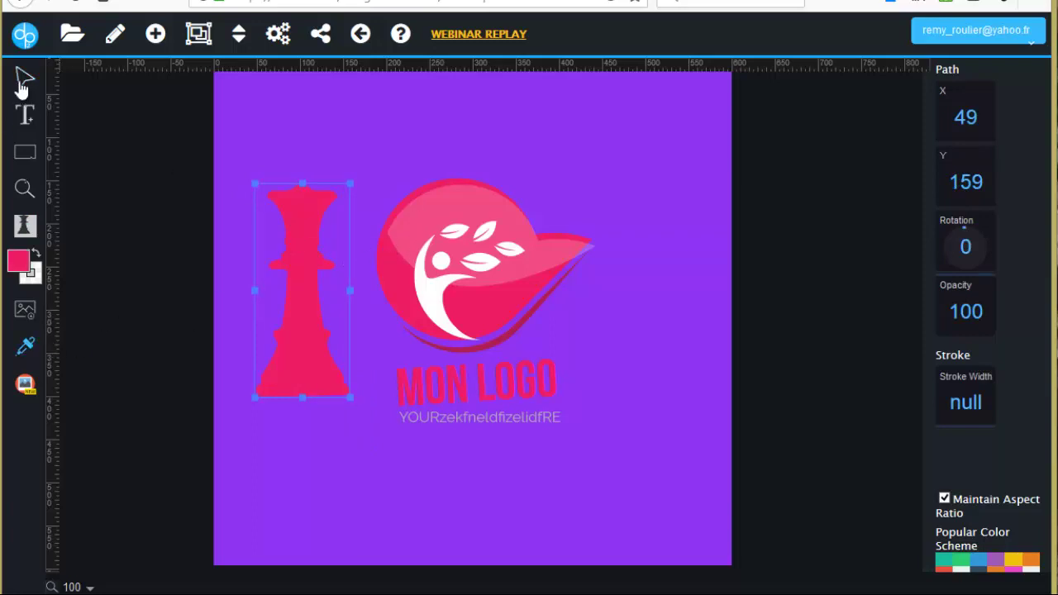
Move the chess queen closer to the emblem and shrink it slightly, with a rotation of about 1 degree.
{"action": "left_click_drag", "start_coordinate": [318, 326], "coordinate": [354, 341]}
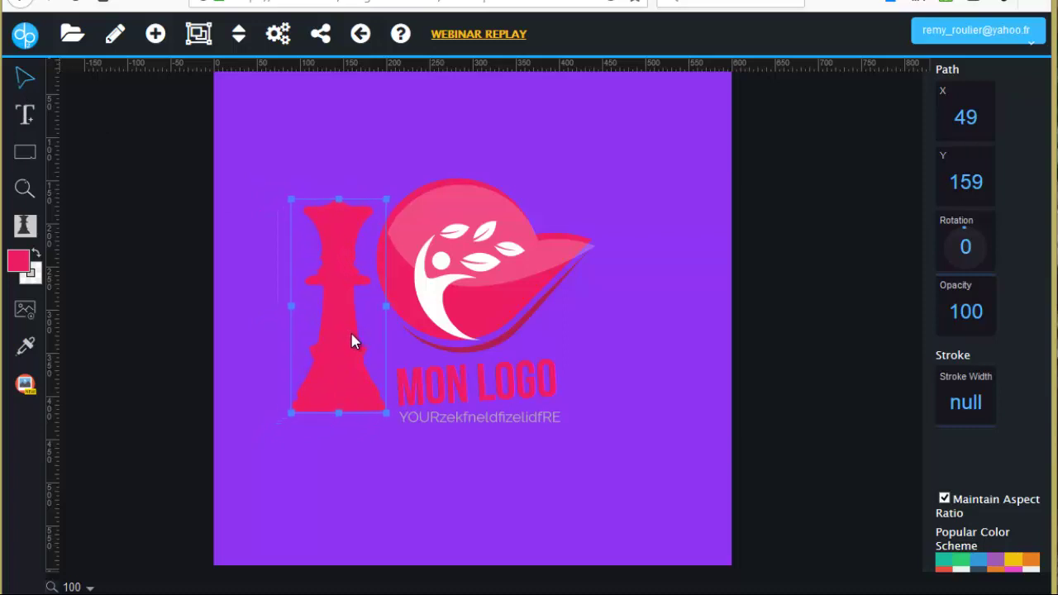
{"action": "left_click_drag", "start_coordinate": [290, 193], "coordinate": [302, 227]}
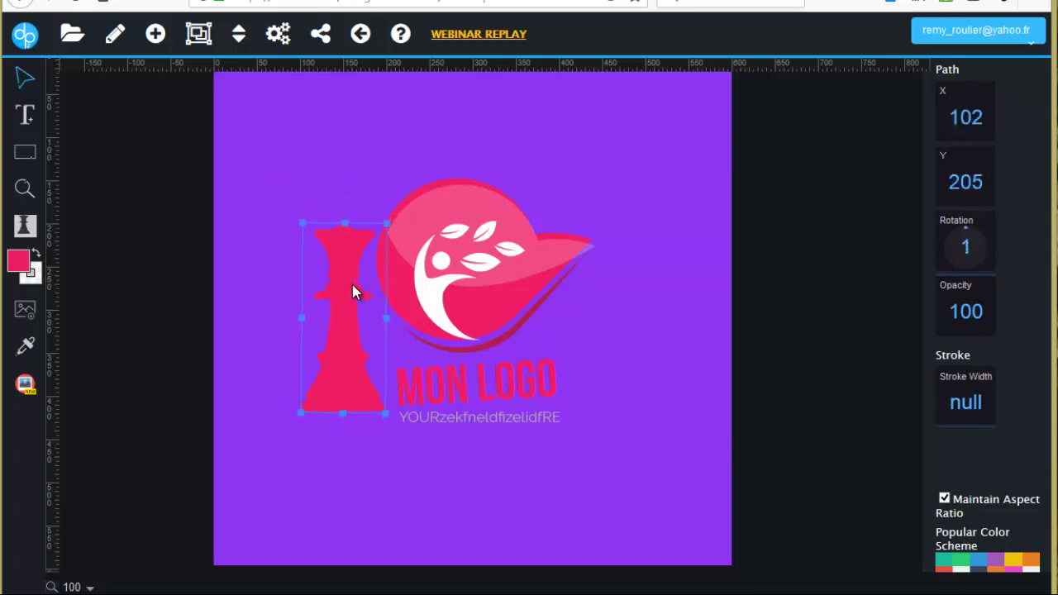
{"action": "left_click_drag", "start_coordinate": [352, 285], "coordinate": [348, 289]}
{"action": "left_click", "coordinate": [154, 291]}
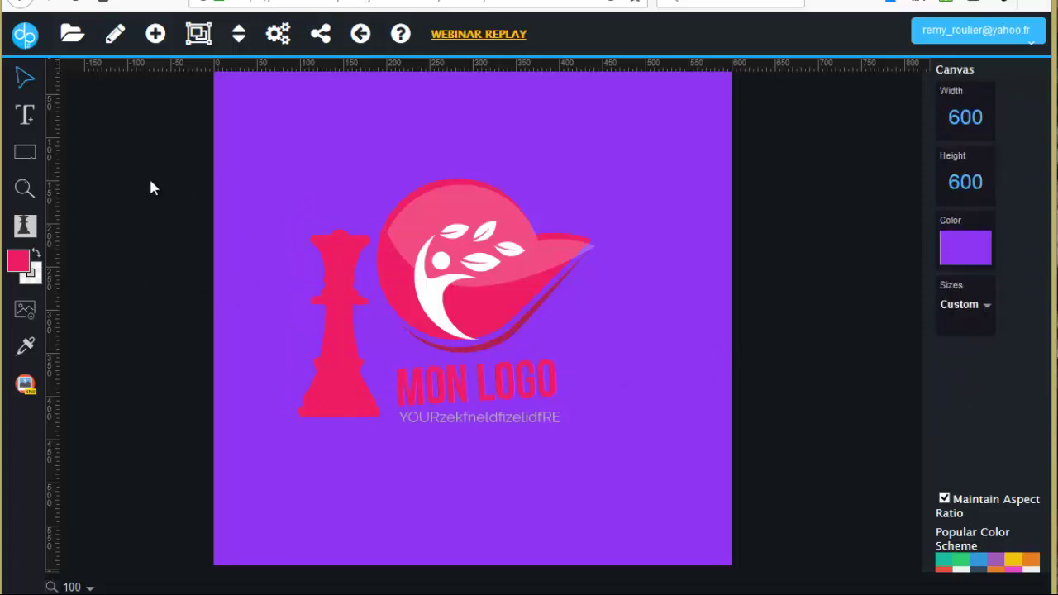
Export the logo as an SVG file named logotest and save the file.
{"action": "left_click", "coordinate": [72, 41]}
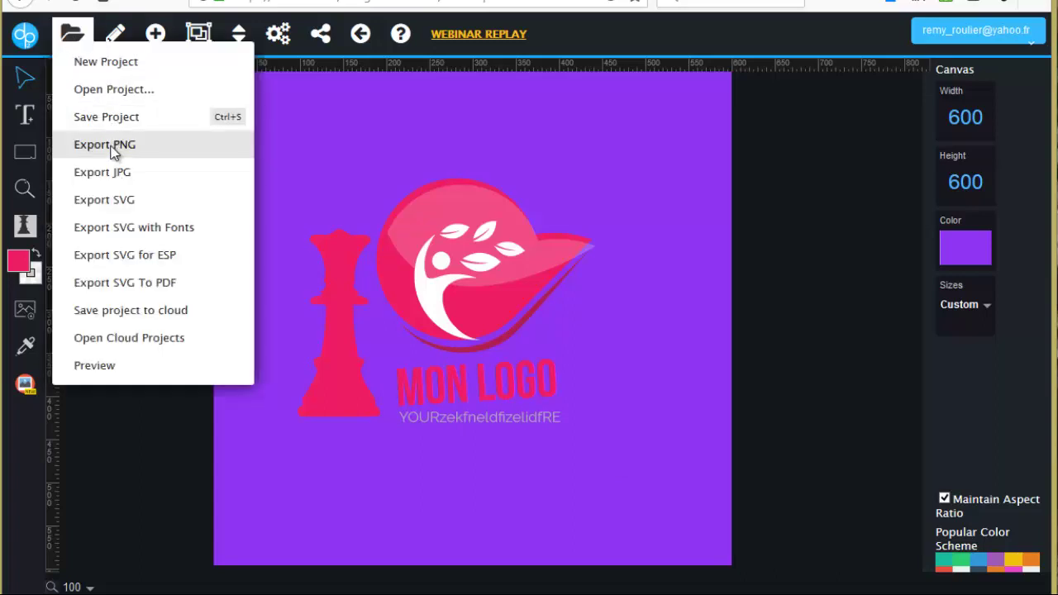
{"action": "left_click", "coordinate": [114, 208]}
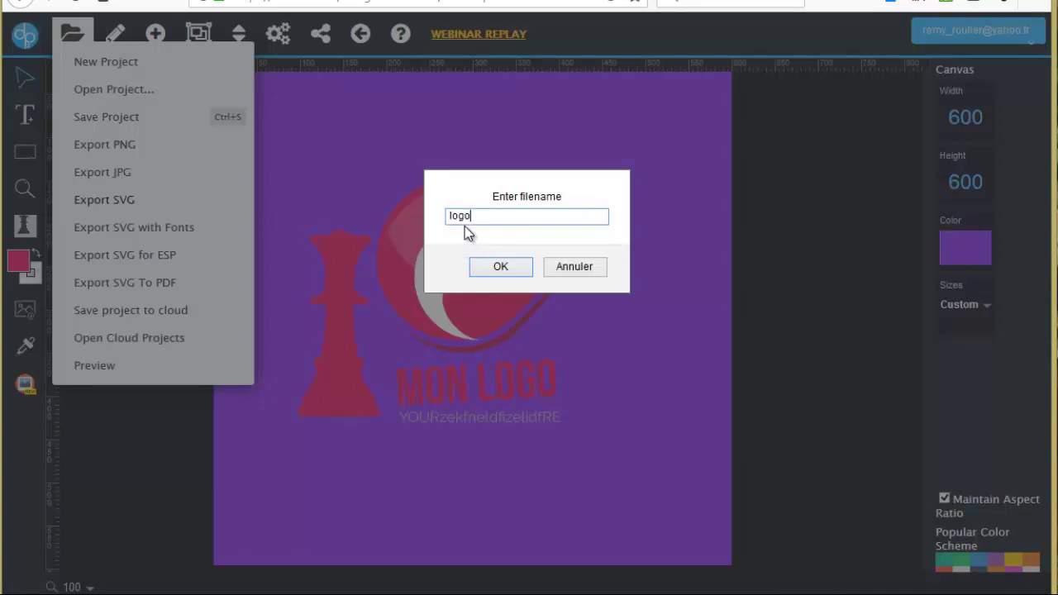
{"action": "left_click", "coordinate": [499, 266]}
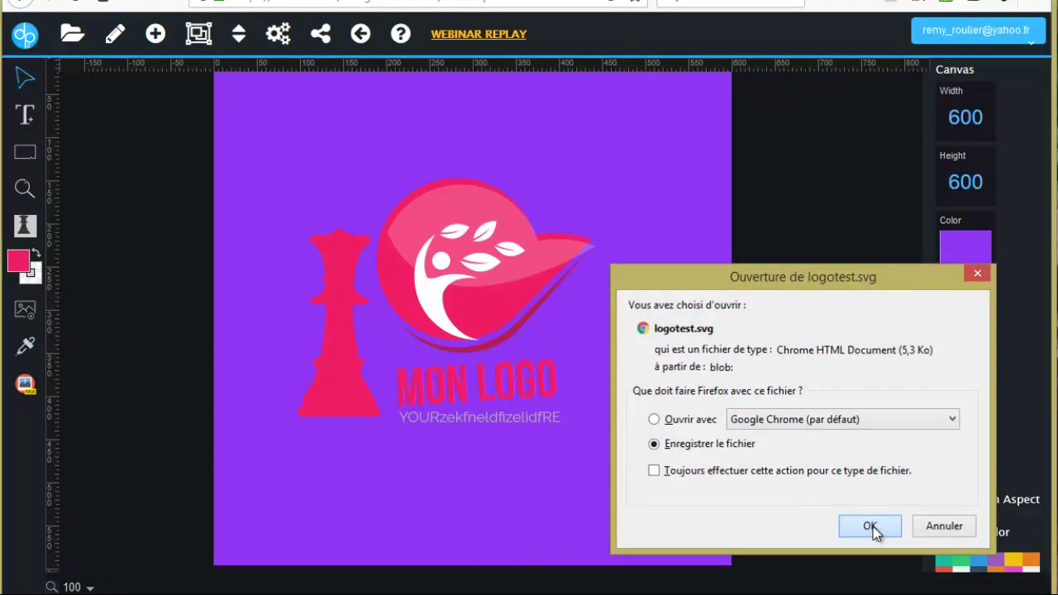
{"action": "left_click", "coordinate": [874, 527]}
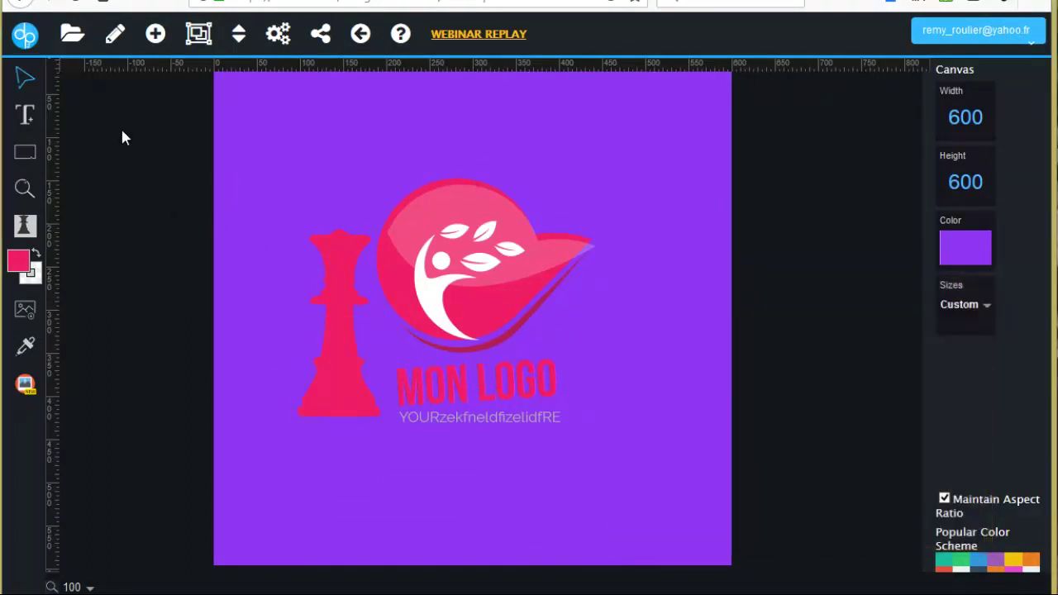
Leave the logo project for the template gallery and open the last 3D Box Covers design, the white box with pink accents.
{"action": "left_click", "coordinate": [27, 8]}
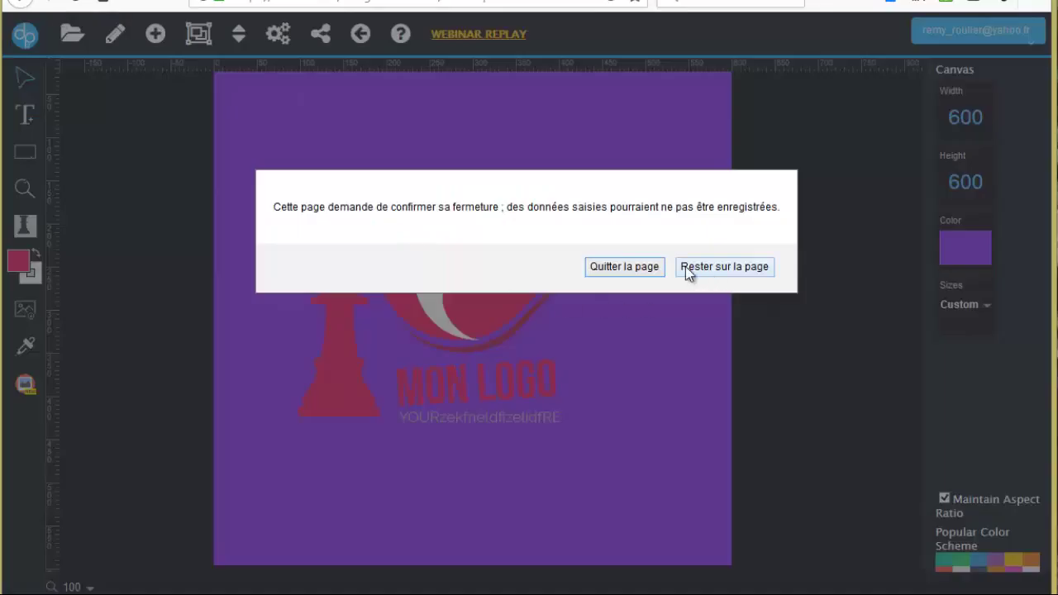
{"action": "left_click", "coordinate": [642, 266]}
{"action": "scroll", "coordinate": [124, 230], "scroll_direction": "down", "scroll_amount": 4}
{"action": "scroll", "coordinate": [120, 227], "scroll_direction": "up", "scroll_amount": 5}
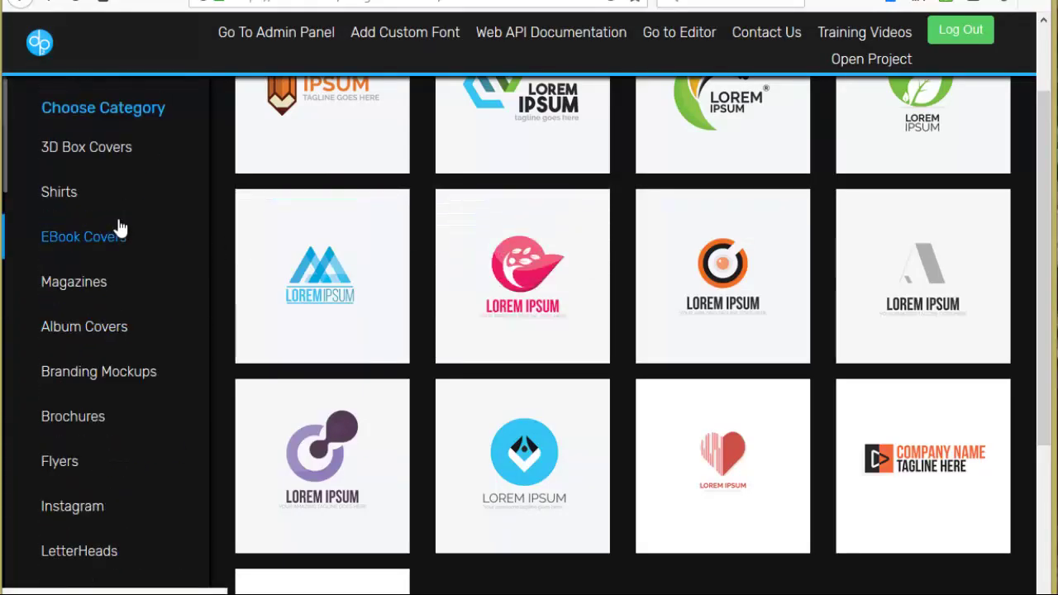
{"action": "left_click", "coordinate": [113, 146]}
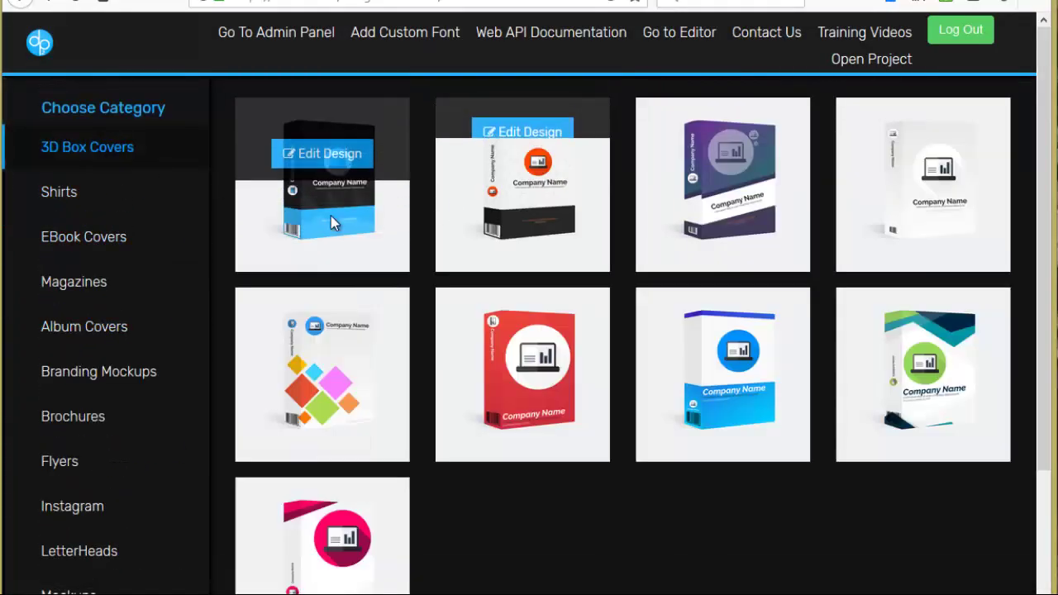
{"action": "mouse_move", "coordinate": [342, 528]}
{"action": "scroll", "coordinate": [343, 534], "scroll_direction": "down", "scroll_amount": 2}
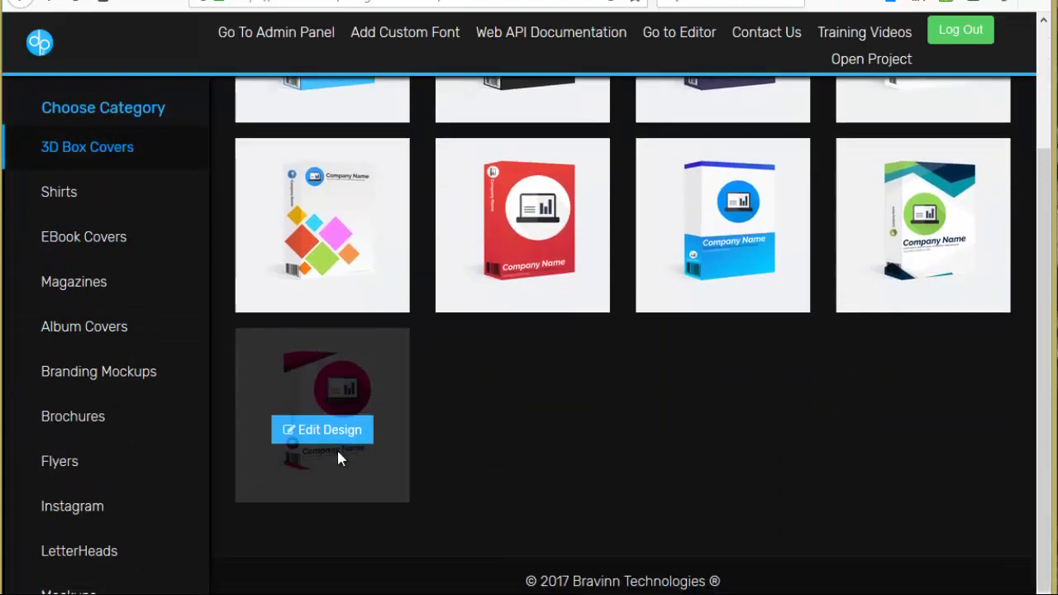
{"action": "left_click", "coordinate": [358, 423]}
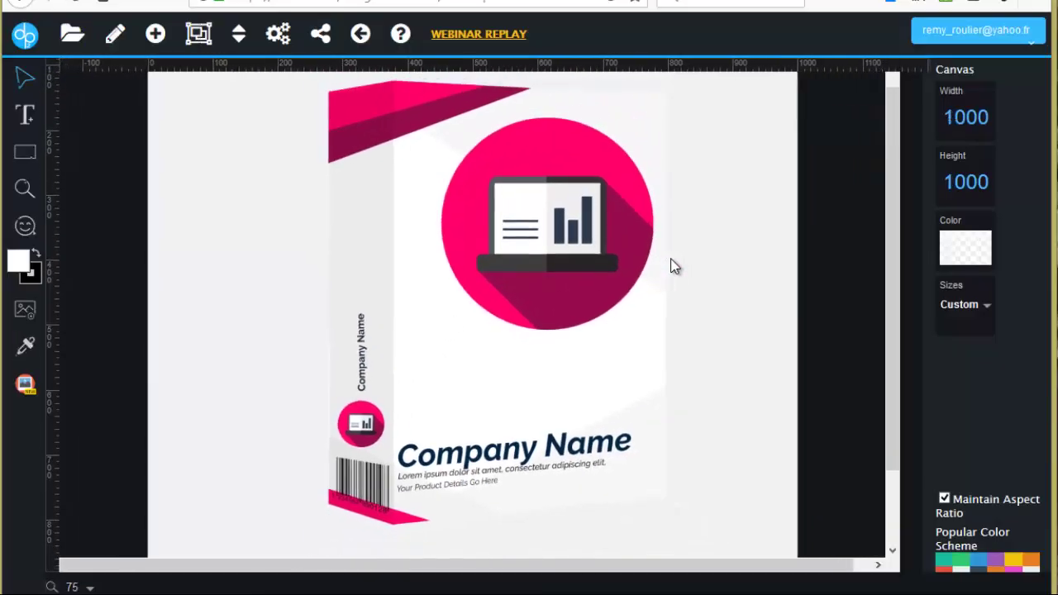
Delete the light background rectangle behind the box and set the canvas colour to a solid pale orange.
{"action": "left_click", "coordinate": [254, 196]}
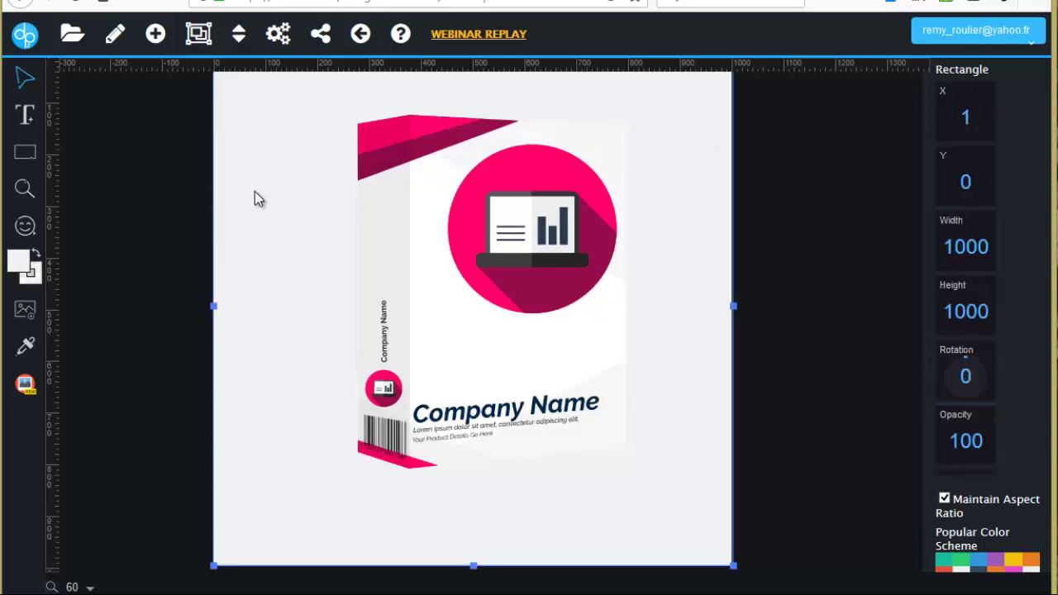
{"action": "key", "text": "Delete"}
{"action": "left_click", "coordinate": [965, 247]}
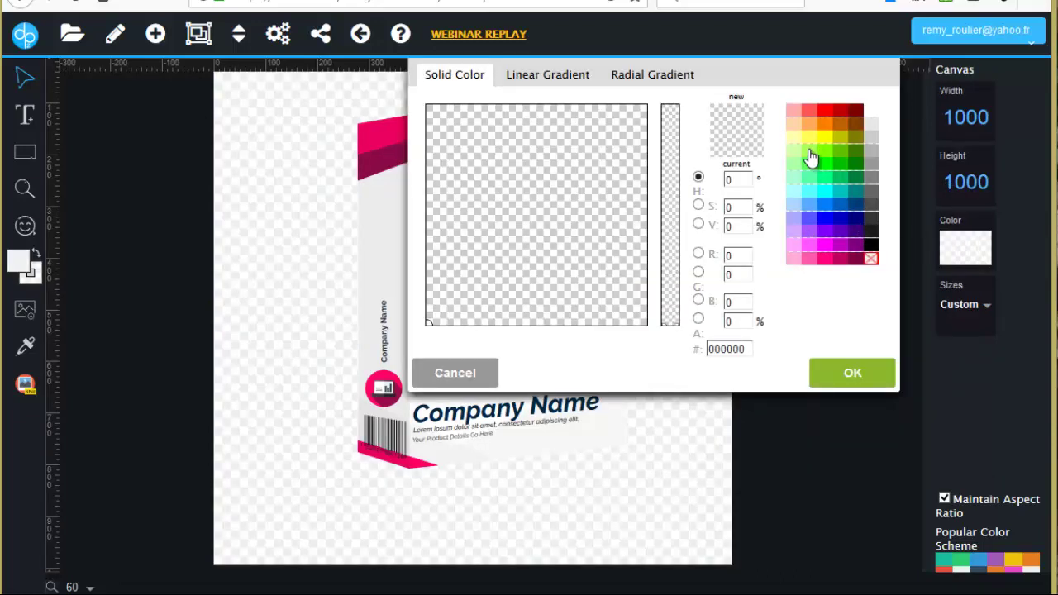
{"action": "left_click", "coordinate": [793, 124]}
{"action": "left_click", "coordinate": [852, 374]}
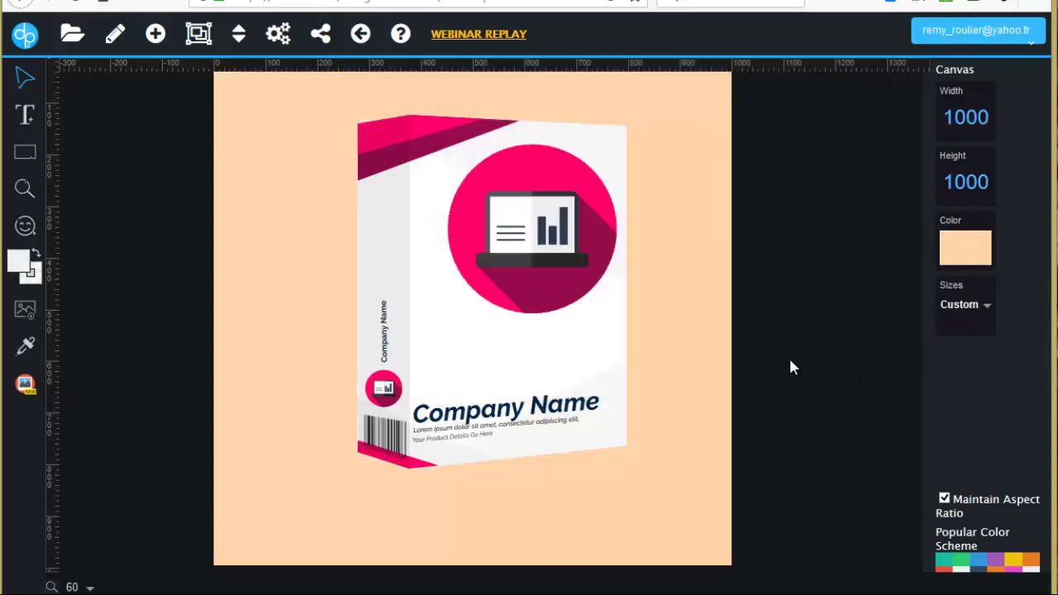
Shift the spine's company name slightly and insert placeholder letters so that it reads "Company Nasdfszzdfzeme".
{"action": "scroll", "coordinate": [420, 380], "scroll_direction": "up", "scroll_amount": 2}
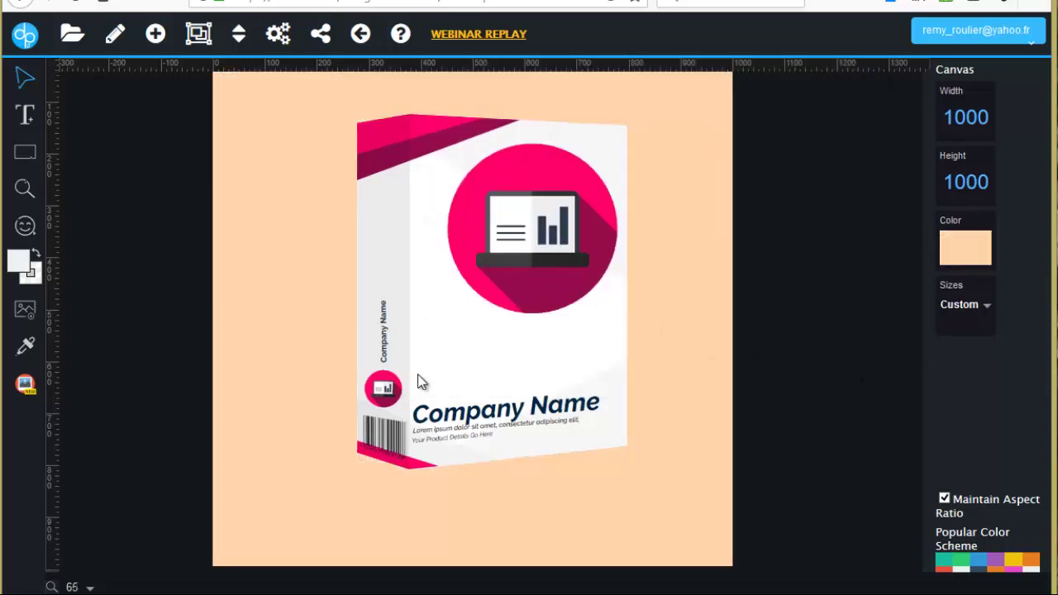
{"action": "mouse_move", "coordinate": [386, 411]}
{"action": "left_mouse_down"}
{"action": "mouse_move", "coordinate": [367, 390]}
{"action": "mouse_move", "coordinate": [379, 404]}
{"action": "left_mouse_up"}
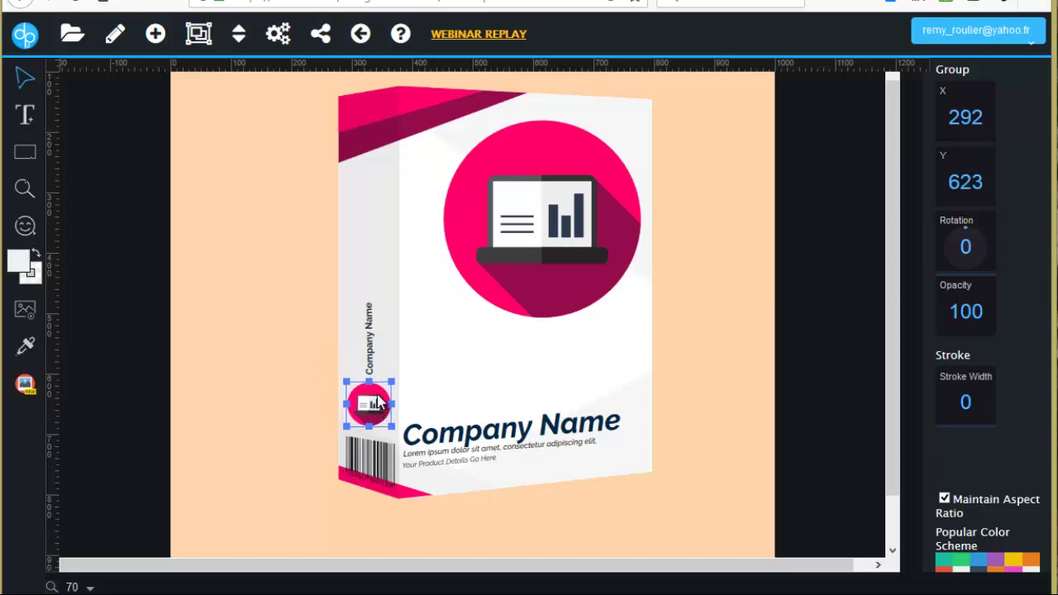
{"action": "left_click_drag", "start_coordinate": [371, 323], "coordinate": [363, 312]}
{"action": "left_click", "coordinate": [367, 323]}
{"action": "double_click", "coordinate": [361, 322]}
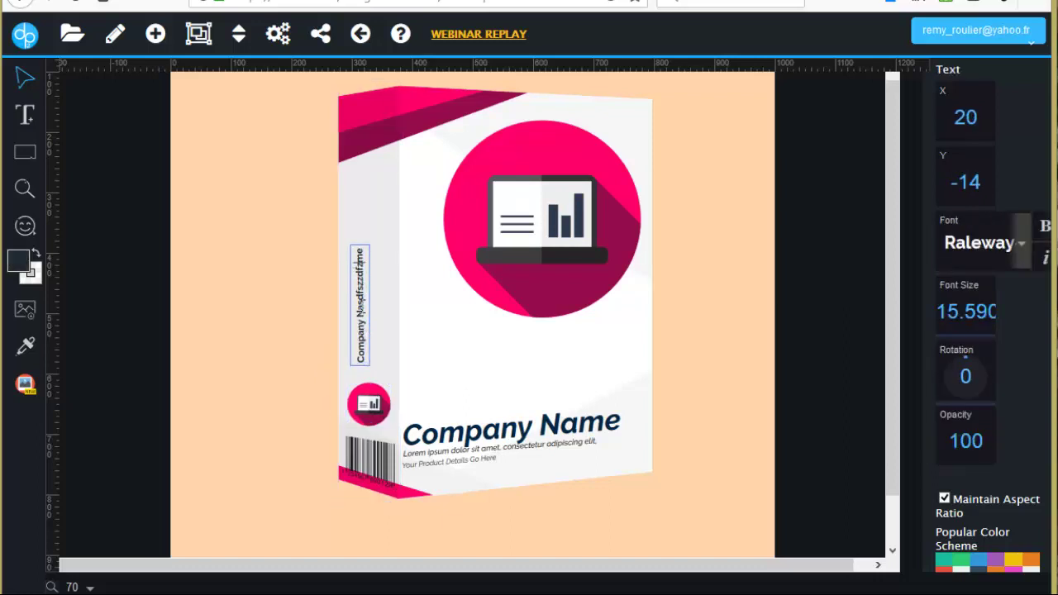
Replace the word Company in the box's front title with "efze" so that it reads "efze Name".
{"action": "left_click", "coordinate": [500, 428]}
{"action": "left_click", "coordinate": [500, 428]}
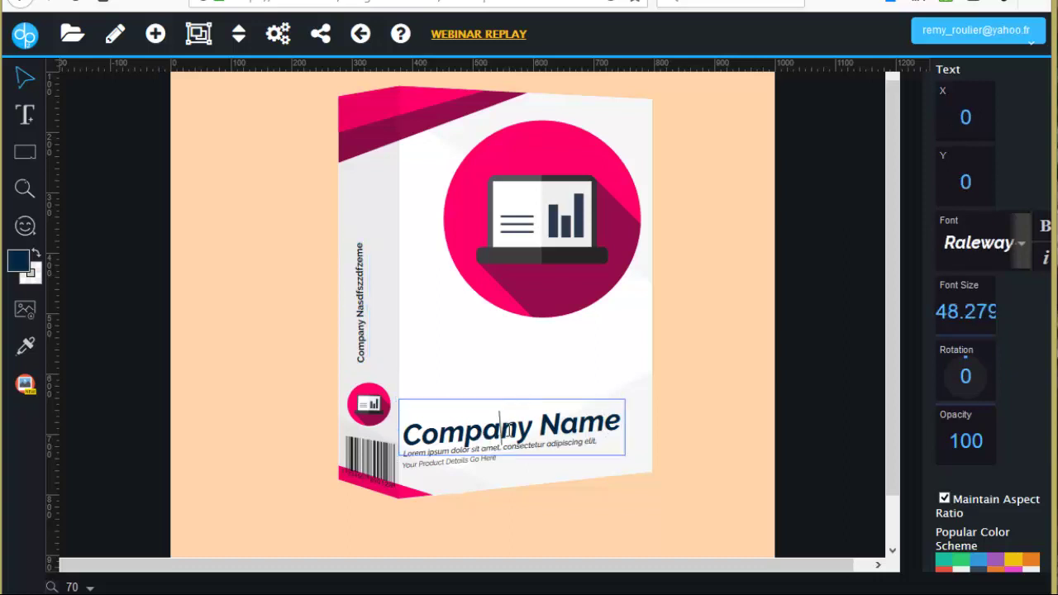
{"action": "double_click", "coordinate": [455, 428]}
{"action": "type", "text": "efze"}
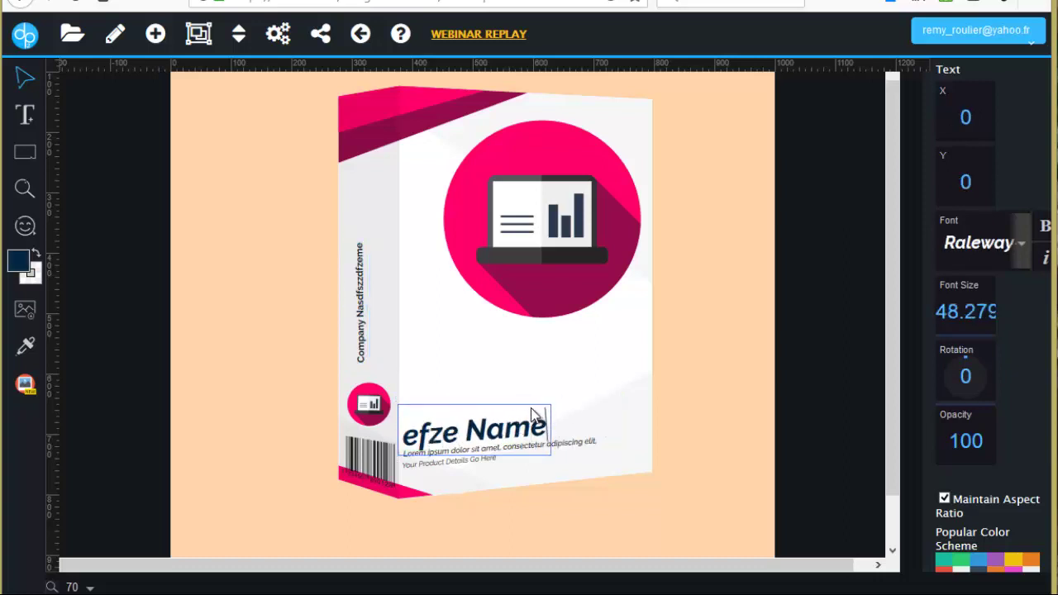
Enlarge the front title and move it above the description lines, to about X 51, Y -77.
{"action": "left_click", "coordinate": [531, 409]}
{"action": "left_click_drag", "start_coordinate": [526, 425], "coordinate": [649, 439]}
{"action": "left_click_drag", "start_coordinate": [587, 398], "coordinate": [569, 417]}
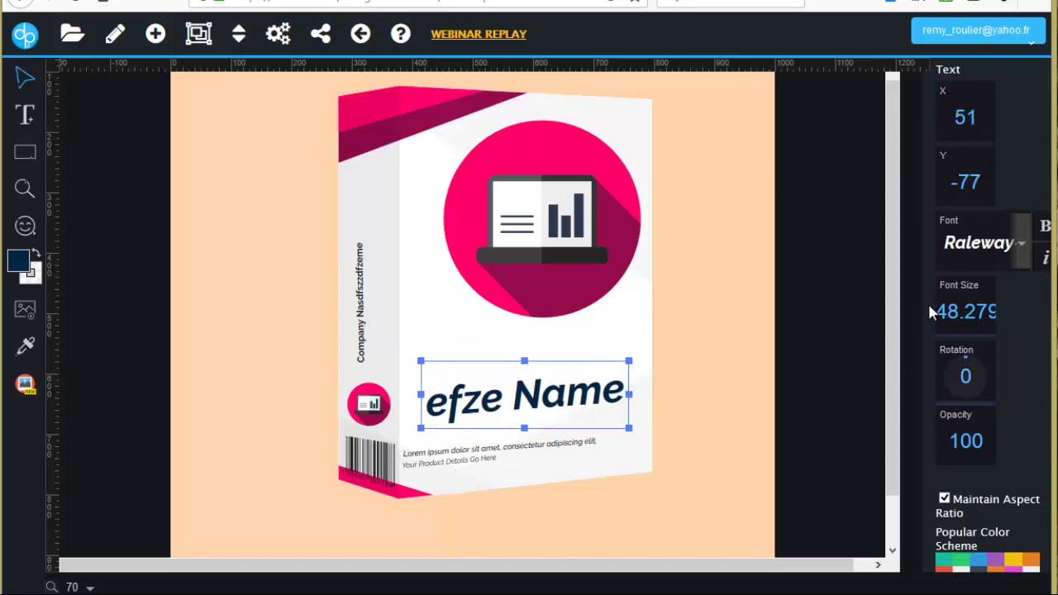
Set the front title's font to Georgia in bold italic.
{"action": "left_click", "coordinate": [1023, 252]}
{"action": "left_click", "coordinate": [859, 384]}
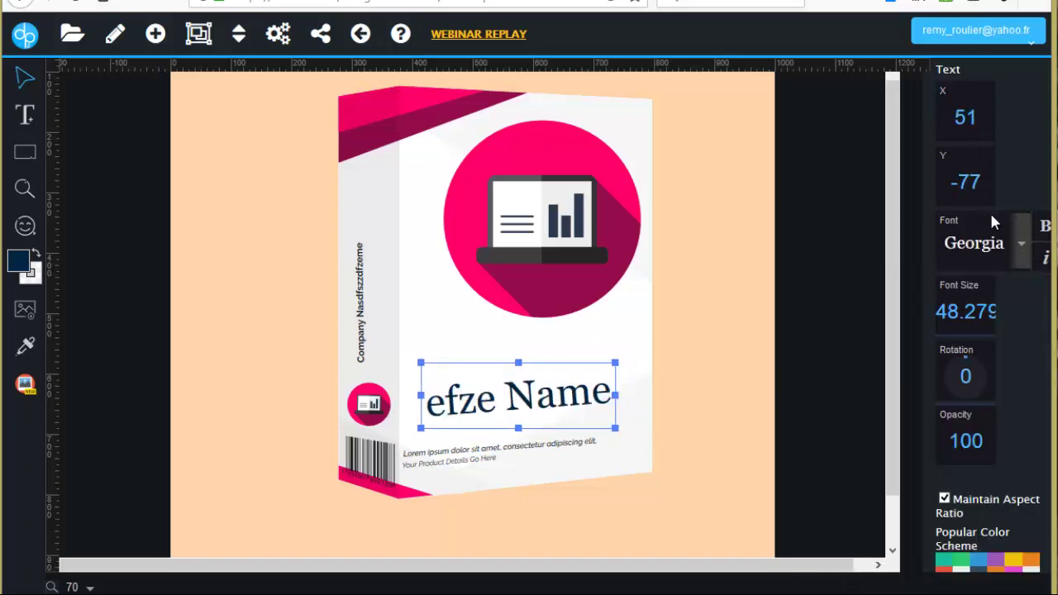
{"action": "left_click", "coordinate": [1027, 239]}
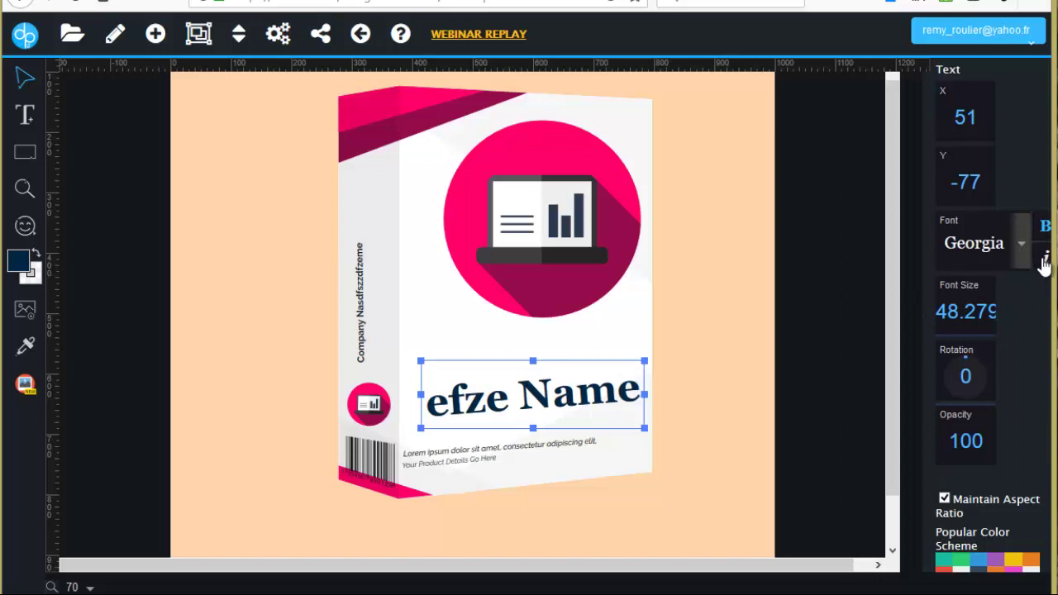
{"action": "left_click", "coordinate": [1044, 259]}
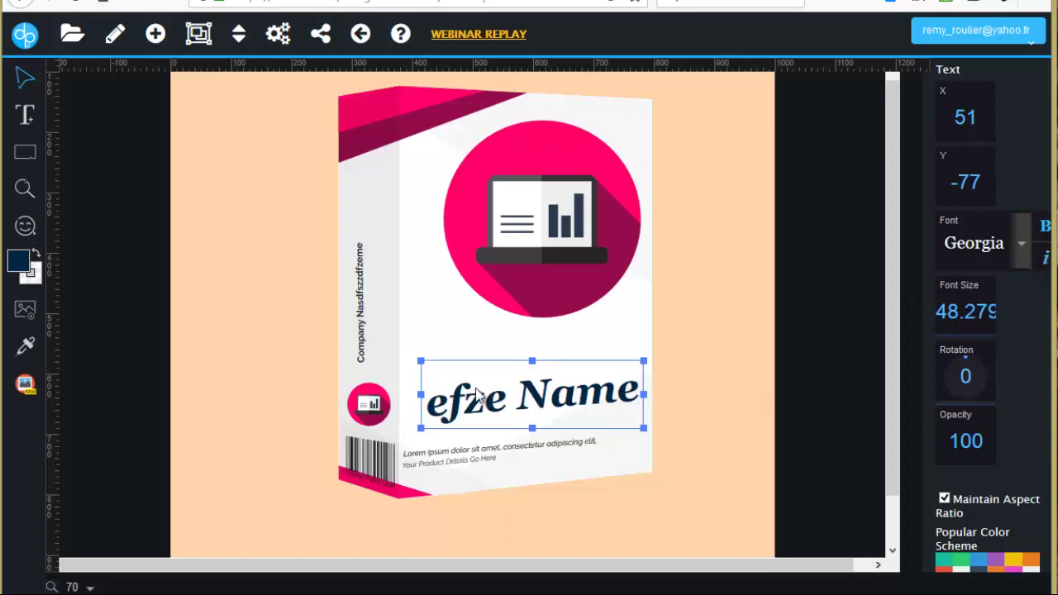
Change the front title's fill to the solid pink-red colour e0145b.
{"action": "left_click", "coordinate": [20, 261]}
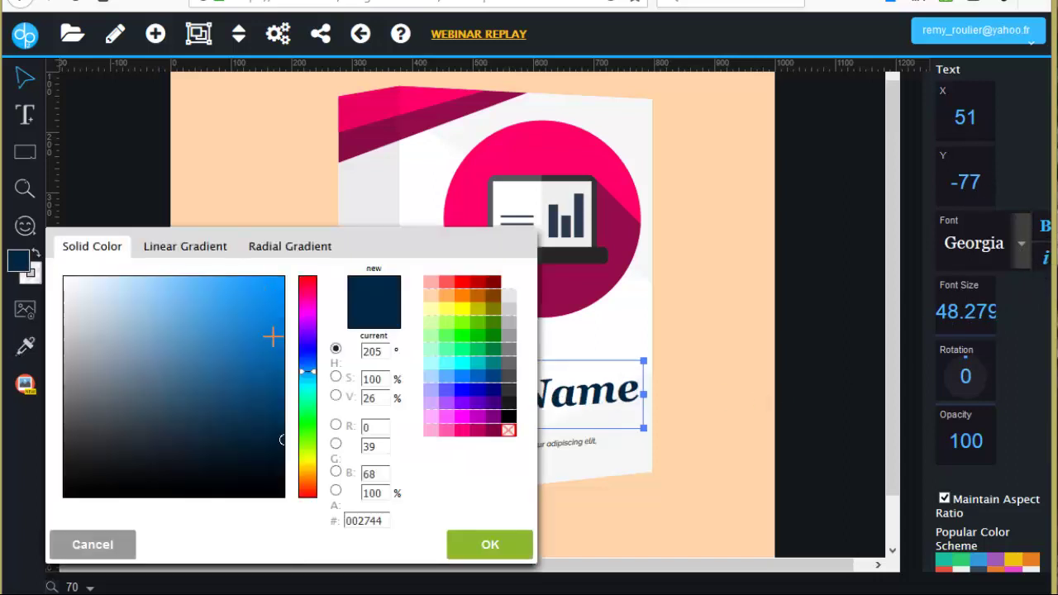
{"action": "left_click_drag", "start_coordinate": [306, 323], "coordinate": [308, 289]}
{"action": "left_click", "coordinate": [263, 303]}
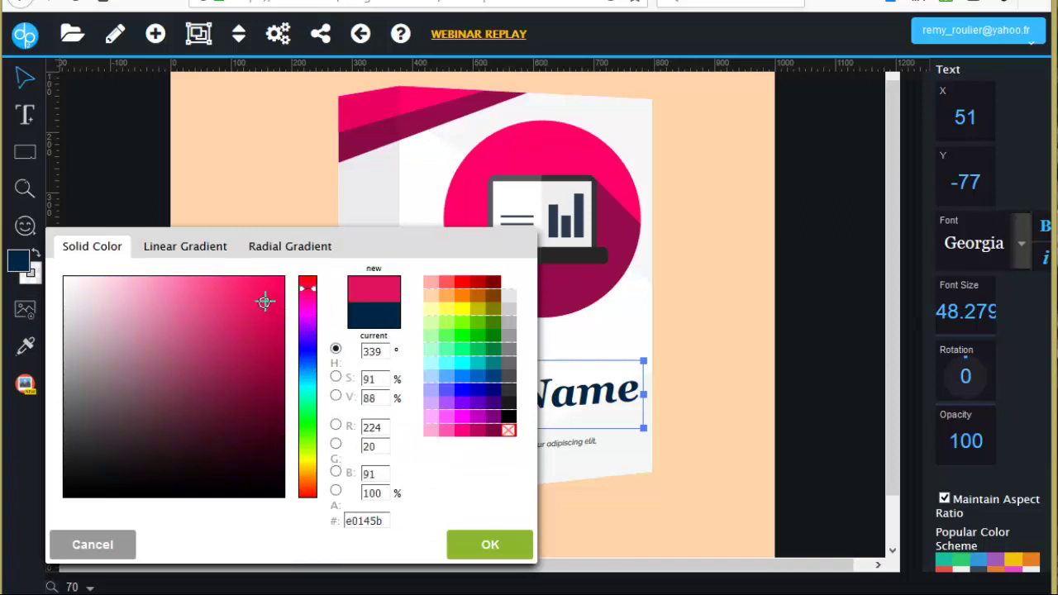
{"action": "left_click", "coordinate": [502, 544]}
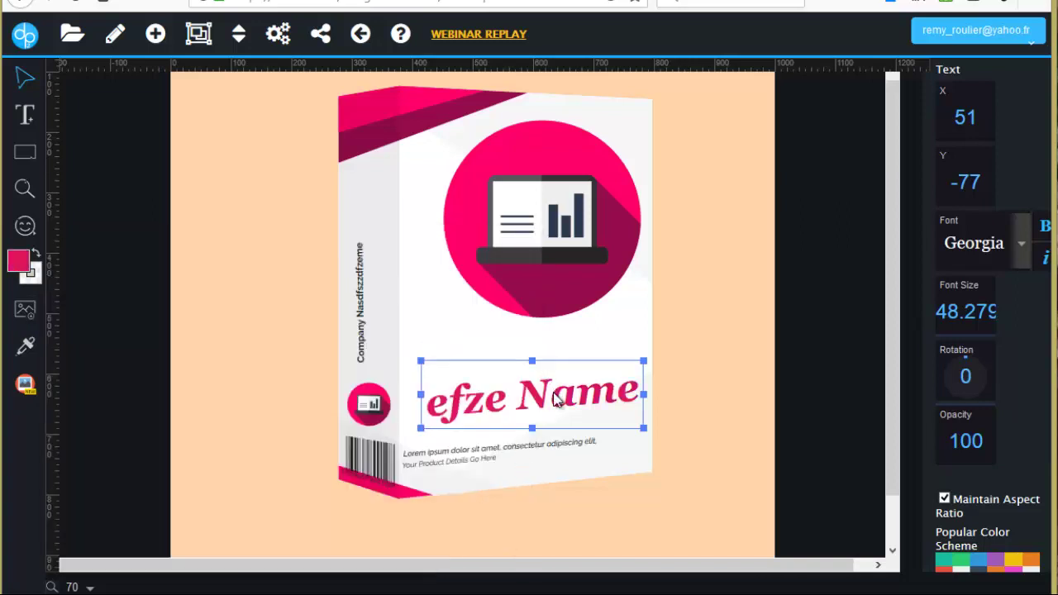
Move the Lorem ipsum description line toward the front face's outer edge, to about X 102, Y -3.
{"action": "left_click", "coordinate": [500, 447]}
{"action": "left_click", "coordinate": [491, 453]}
{"action": "double_click", "coordinate": [479, 446]}
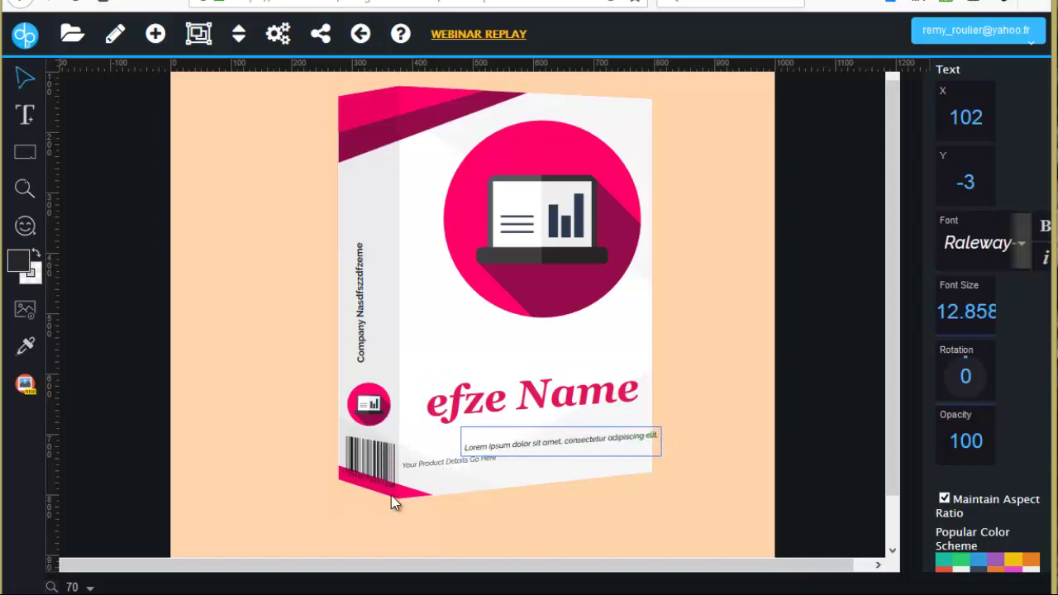
Nudge the barcode, the bottom pink stripe and the white box panel slightly out of their original positions.
{"action": "left_click", "coordinate": [377, 456]}
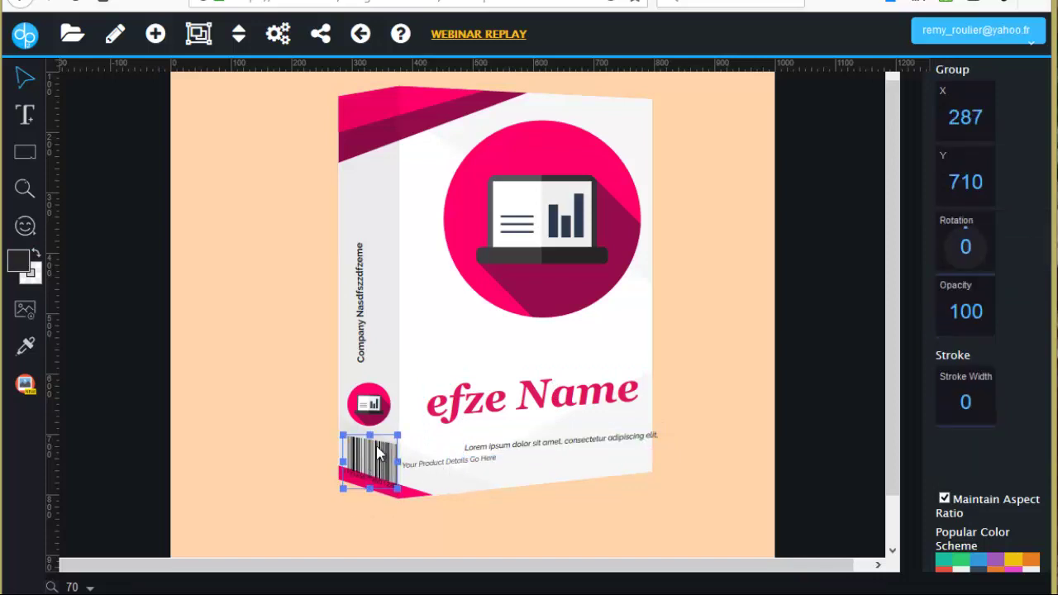
{"action": "left_click_drag", "start_coordinate": [378, 453], "coordinate": [372, 443]}
{"action": "left_click", "coordinate": [409, 498]}
{"action": "mouse_move", "coordinate": [409, 498]}
{"action": "left_mouse_down"}
{"action": "mouse_move", "coordinate": [357, 497]}
{"action": "mouse_move", "coordinate": [397, 497]}
{"action": "left_mouse_up"}
{"action": "left_click", "coordinate": [430, 331]}
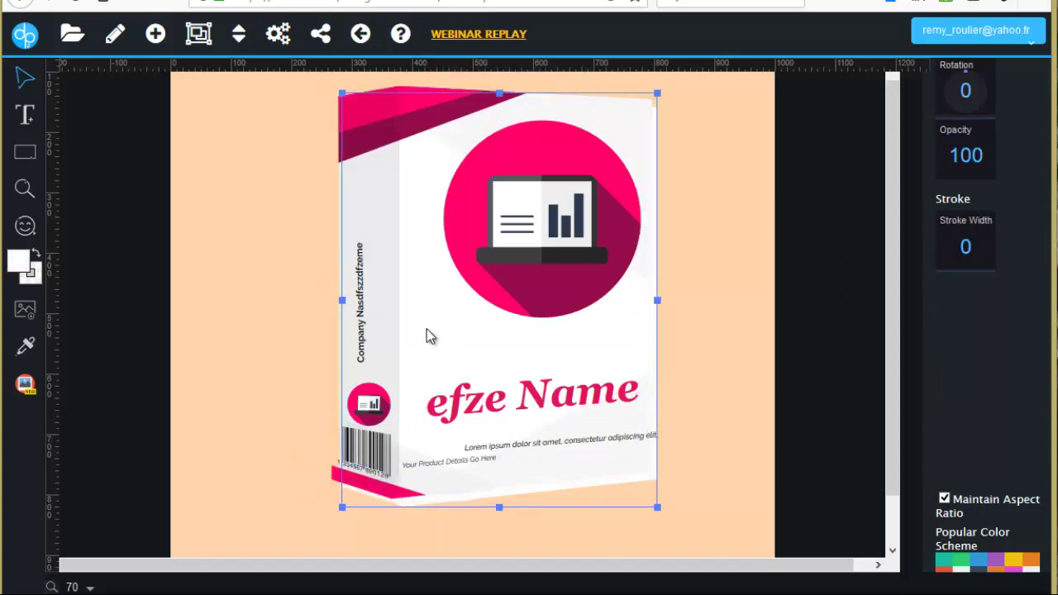
{"action": "mouse_move", "coordinate": [428, 331]}
{"action": "left_mouse_down"}
{"action": "mouse_move", "coordinate": [432, 319]}
{"action": "mouse_move", "coordinate": [438, 329]}
{"action": "left_mouse_up"}
Move the pink circle with its laptop illustration down and toward the spine on the box front.
{"action": "double_click", "coordinate": [544, 149]}
{"action": "left_click_drag", "start_coordinate": [544, 150], "coordinate": [512, 157]}
{"action": "double_click", "coordinate": [527, 187]}
{"action": "left_click_drag", "start_coordinate": [530, 188], "coordinate": [537, 200]}
{"action": "left_click", "coordinate": [620, 176]}
Pull the laptop illustration's light screen half, chart graphics and white screen rectangle apart from one another.
{"action": "left_click", "coordinate": [546, 205]}
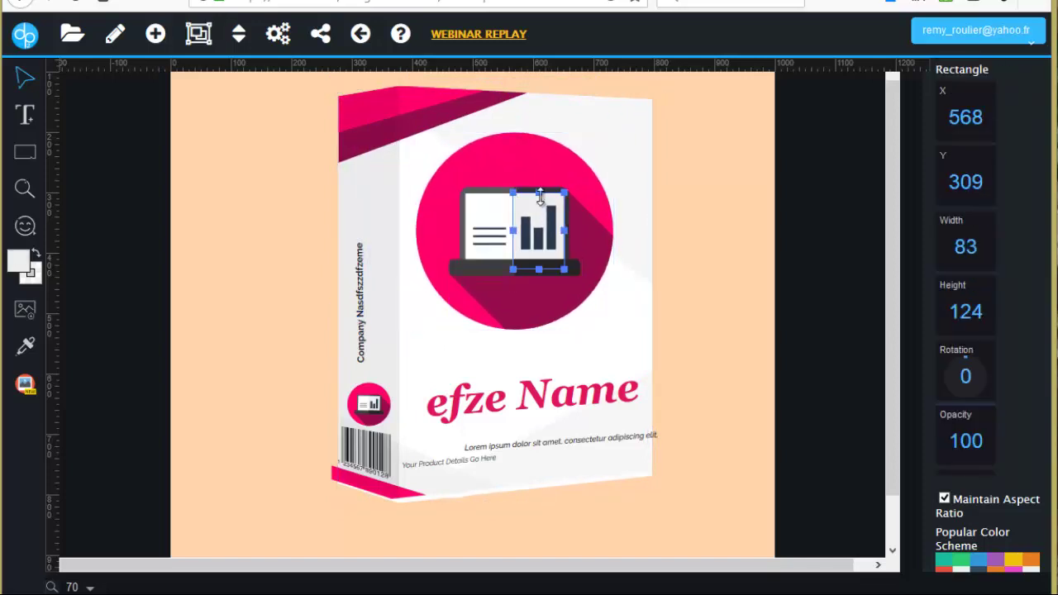
{"action": "left_click_drag", "start_coordinate": [548, 216], "coordinate": [555, 186]}
{"action": "left_click_drag", "start_coordinate": [530, 233], "coordinate": [624, 205]}
{"action": "left_click_drag", "start_coordinate": [537, 230], "coordinate": [574, 220]}
{"action": "left_click_drag", "start_coordinate": [499, 264], "coordinate": [543, 248]}
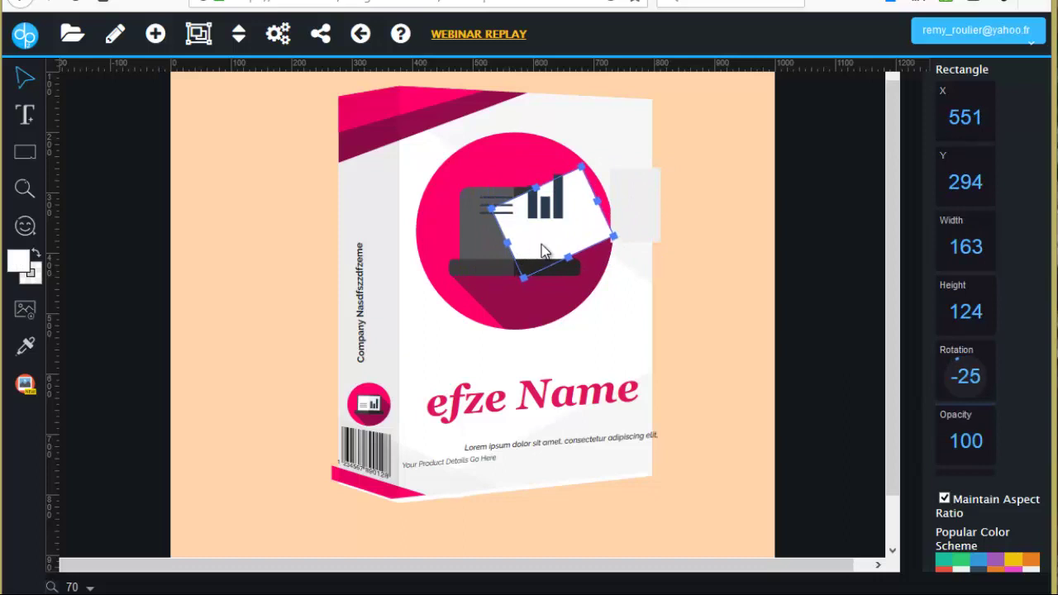
Delete the laptop illustration's white screen, grey frame, chart graphics and both base halves from the pink circle.
{"action": "key", "text": "Delete"}
{"action": "left_click", "coordinate": [538, 220]}
{"action": "left_click", "coordinate": [538, 217]}
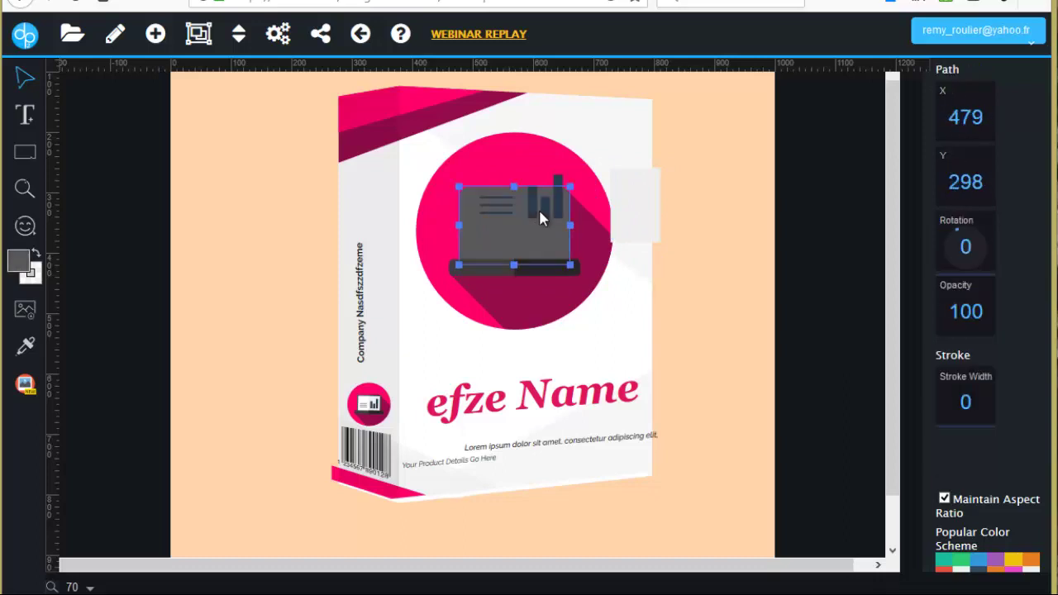
{"action": "key", "text": "Delete"}
{"action": "left_click", "coordinate": [539, 203]}
{"action": "left_click", "coordinate": [533, 212]}
{"action": "key", "text": "Delete"}
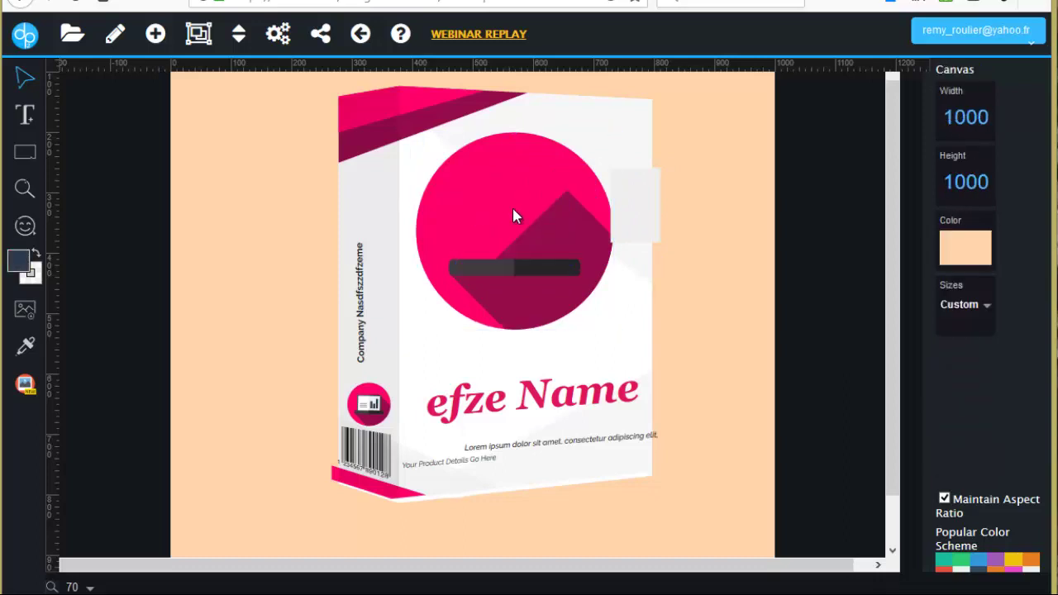
{"action": "left_click", "coordinate": [520, 269]}
{"action": "key", "text": "Delete"}
{"action": "left_click", "coordinate": [495, 265]}
{"action": "key", "text": "Delete"}
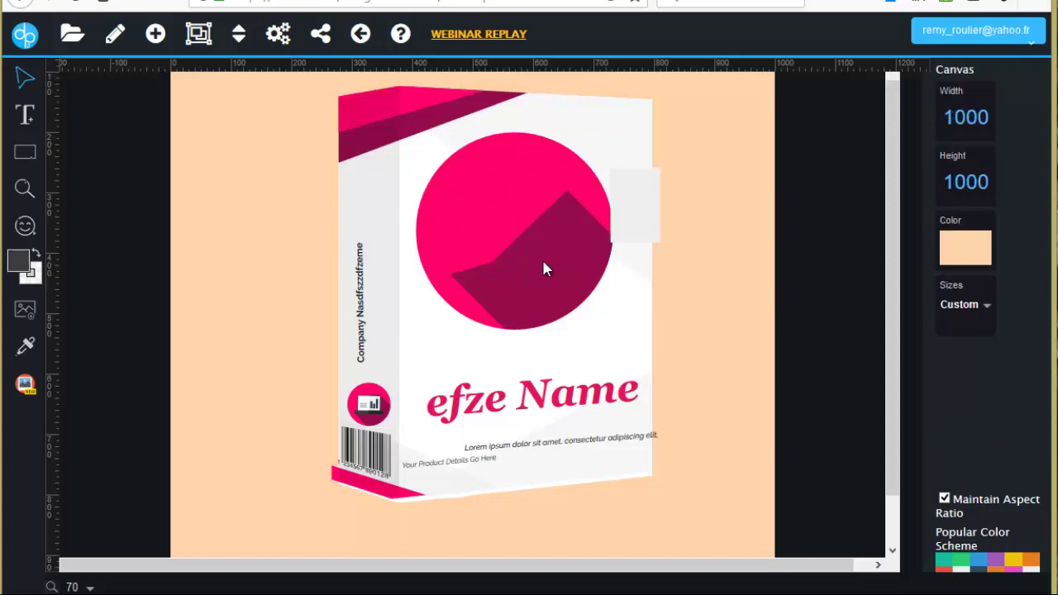
Import logotest.svg and place it over the pink circle, at about X 454, Y 272.
{"action": "left_click", "coordinate": [72, 33]}
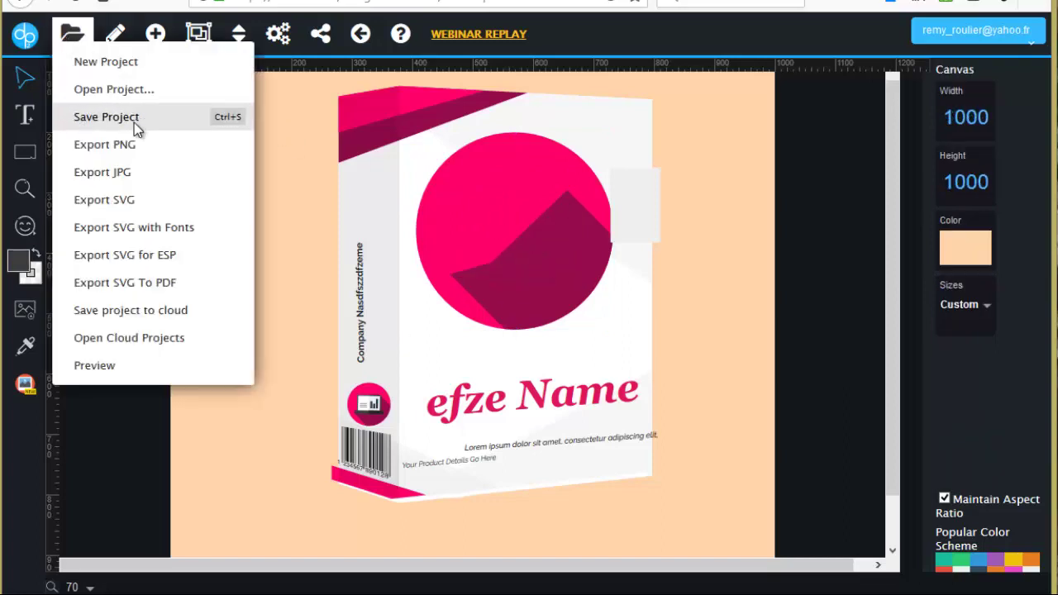
{"action": "left_click", "coordinate": [24, 307]}
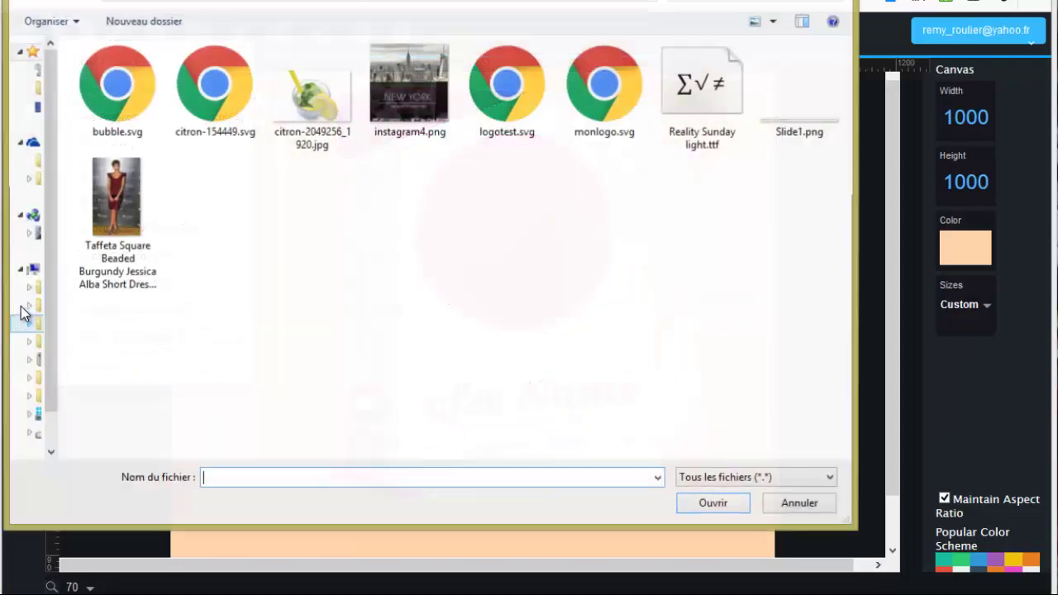
{"action": "left_click", "coordinate": [520, 97]}
{"action": "left_click", "coordinate": [728, 509]}
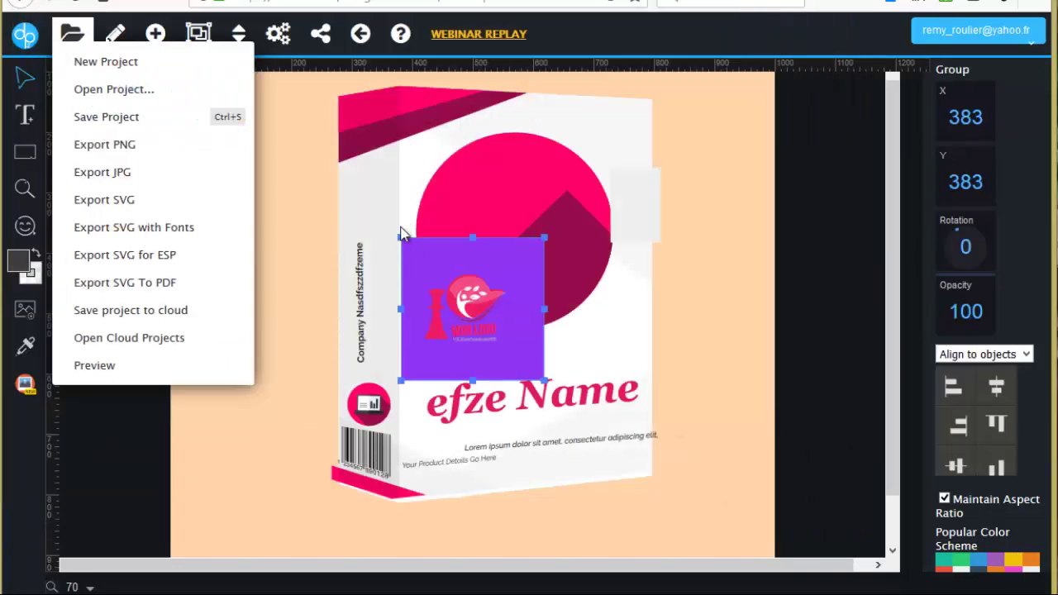
{"action": "left_click_drag", "start_coordinate": [468, 336], "coordinate": [567, 256]}
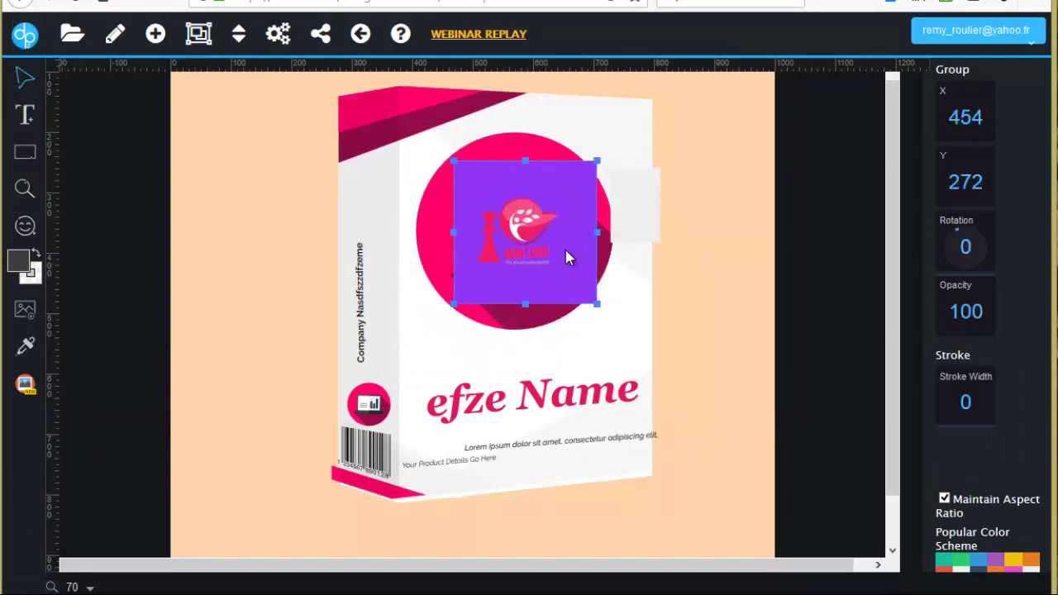
Move the pink circle up to about center 552, 352 and enlarge it to nearly fill the front face's width.
{"action": "left_click", "coordinate": [552, 311]}
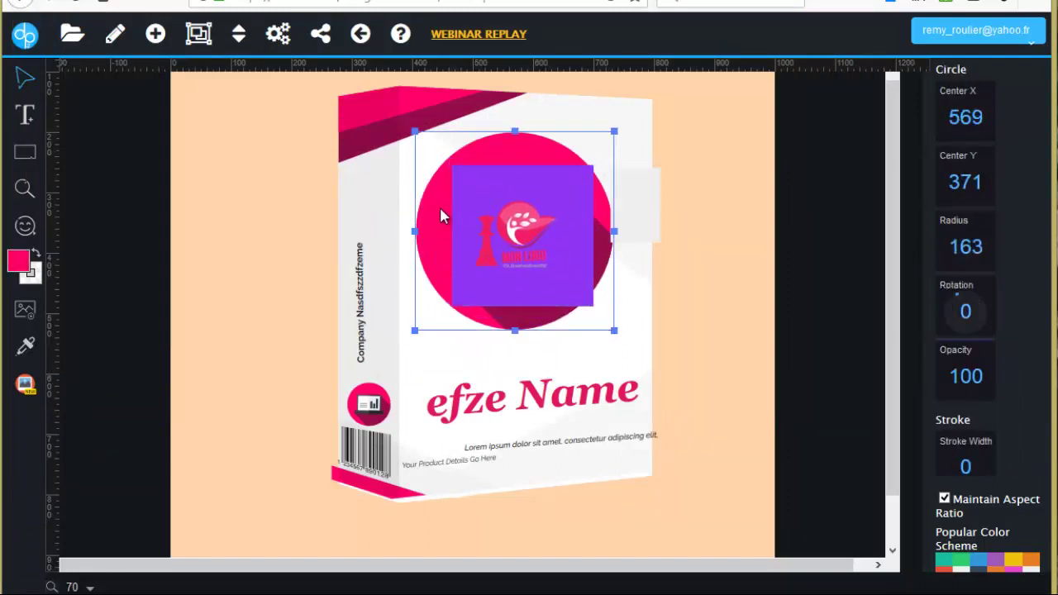
{"action": "left_click_drag", "start_coordinate": [553, 310], "coordinate": [543, 299]}
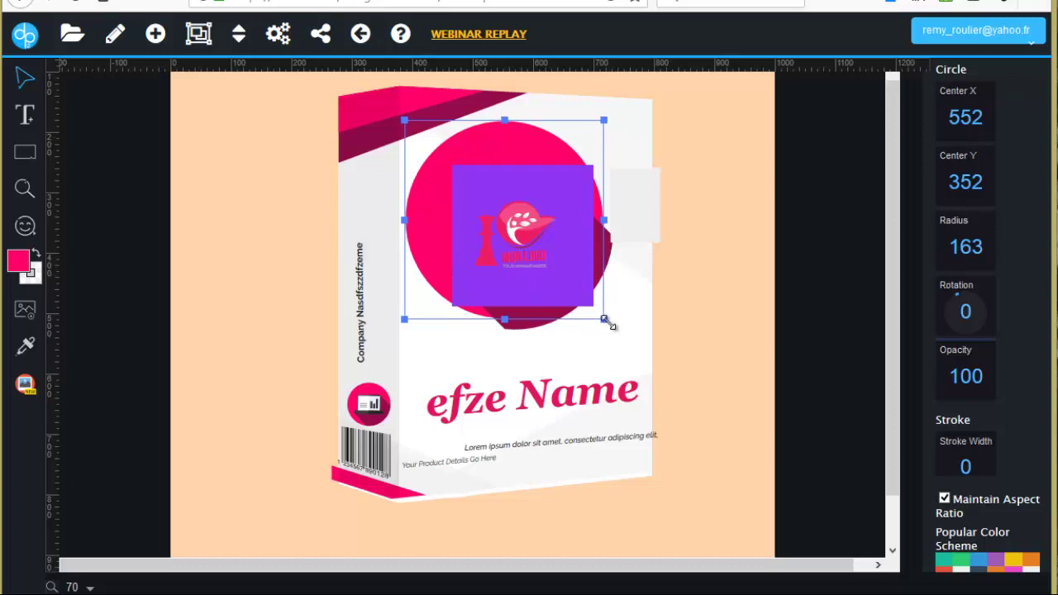
{"action": "left_click_drag", "start_coordinate": [604, 319], "coordinate": [643, 359]}
{"action": "left_click", "coordinate": [618, 230]}
Delete the leftover light grey rectangle beside the pink circle.
{"action": "left_click", "coordinate": [656, 220]}
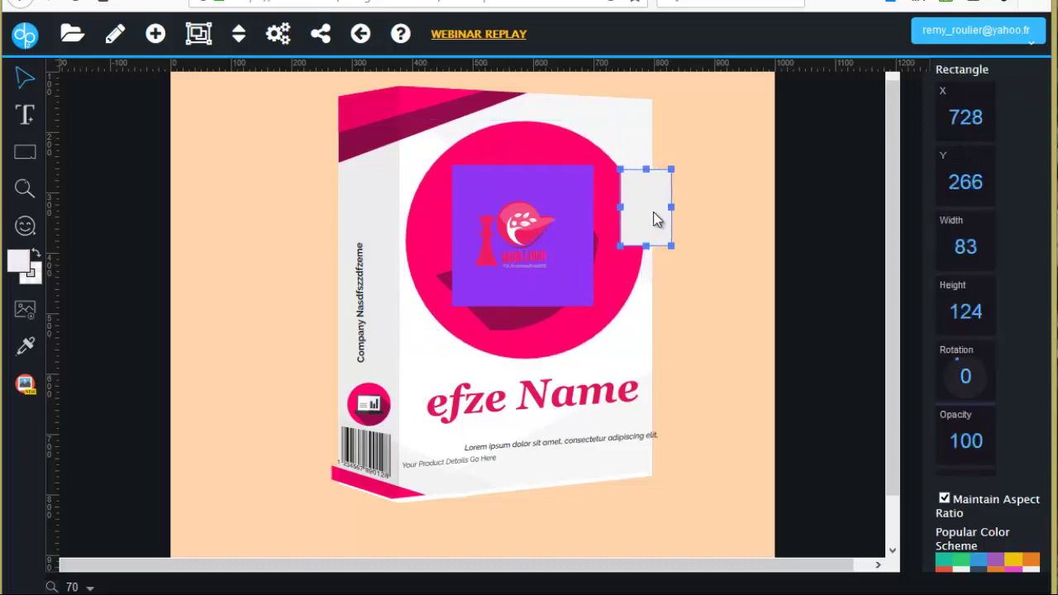
{"action": "left_click_drag", "start_coordinate": [656, 220], "coordinate": [701, 176]}
{"action": "left_click", "coordinate": [661, 186]}
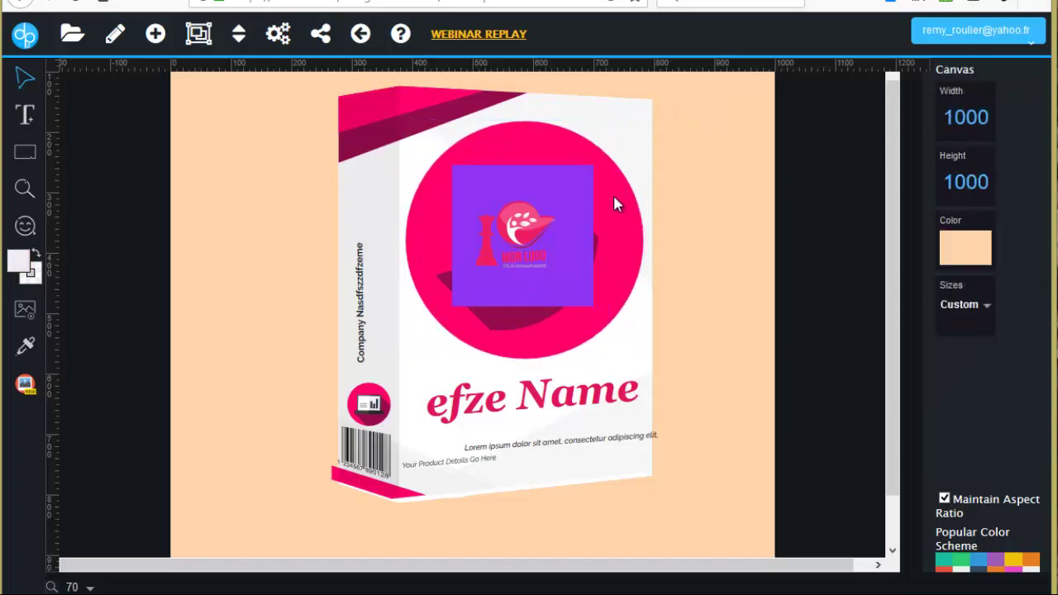
Remove the imported logo's purple background square and place the logo over the dark shadow in the pink circle.
{"action": "left_click", "coordinate": [542, 227]}
{"action": "left_click_drag", "start_coordinate": [543, 227], "coordinate": [547, 234]}
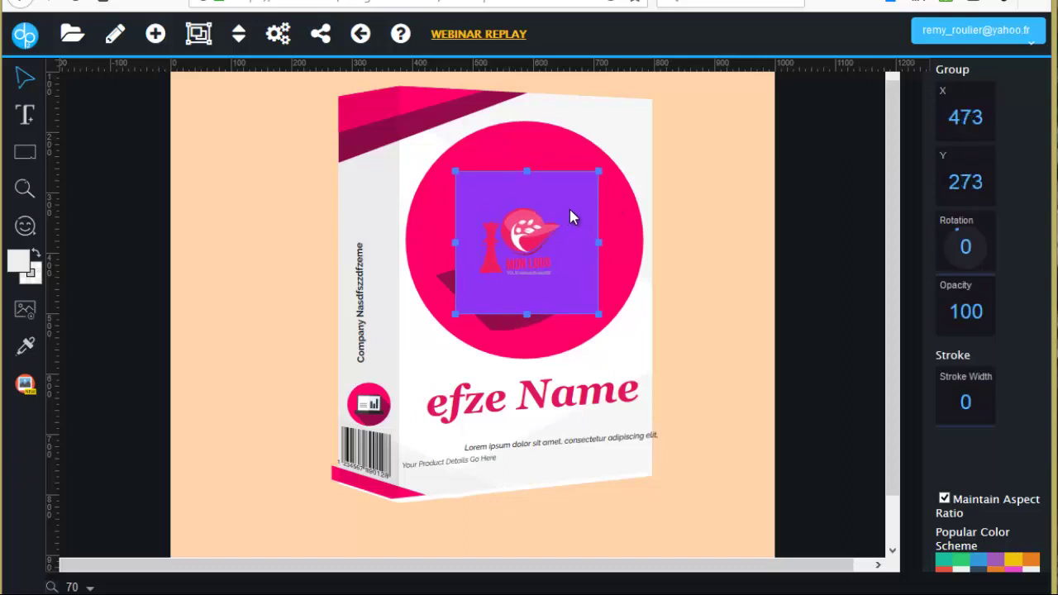
{"action": "left_click", "coordinate": [576, 215]}
{"action": "left_click_drag", "start_coordinate": [542, 238], "coordinate": [292, 272]}
{"action": "left_click", "coordinate": [318, 191]}
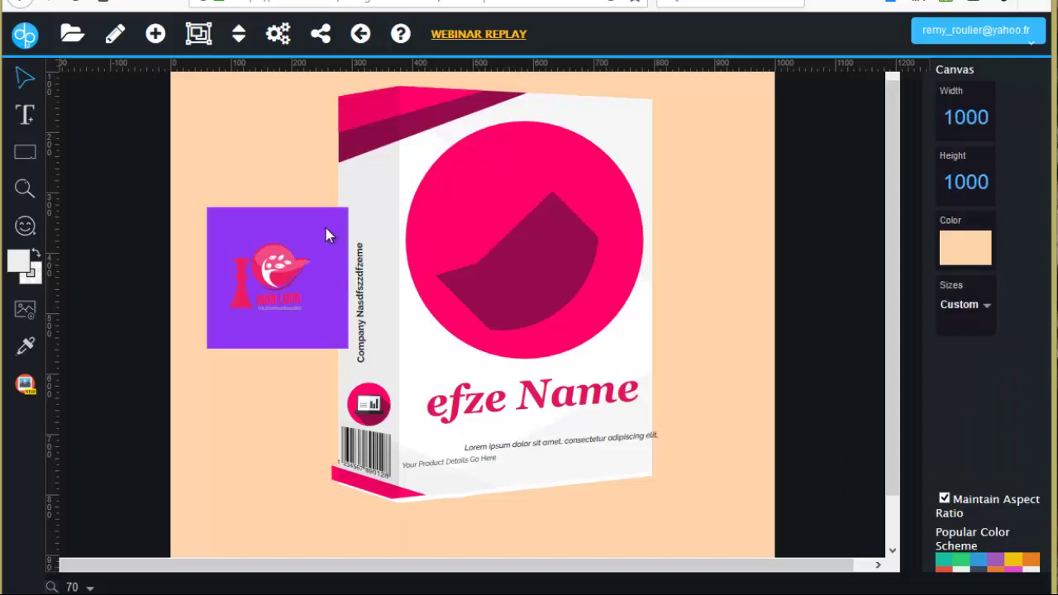
{"action": "left_click", "coordinate": [324, 224]}
{"action": "key", "text": "Delete"}
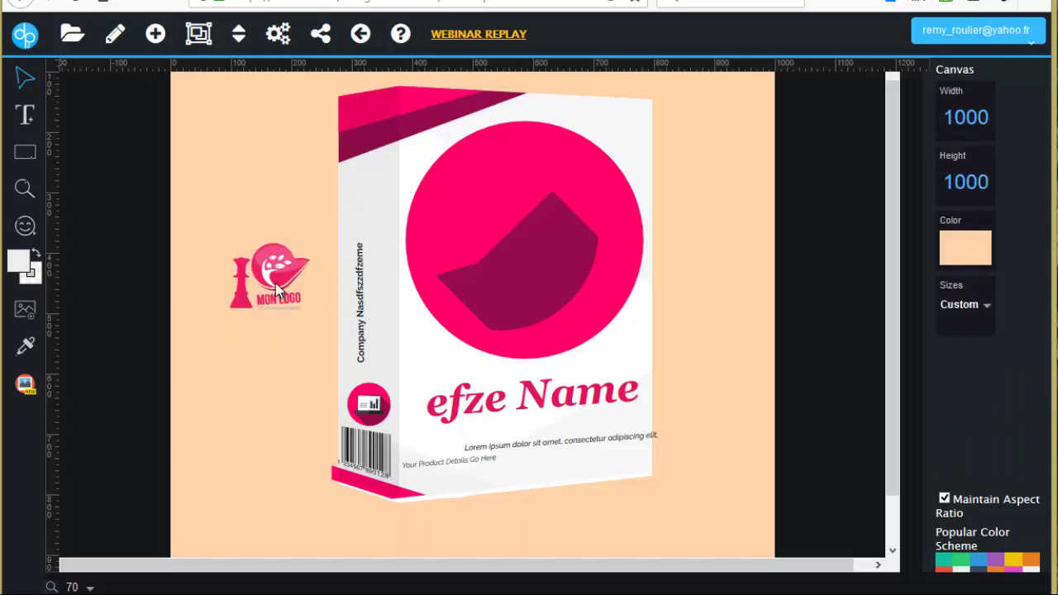
{"action": "left_click_drag", "start_coordinate": [277, 289], "coordinate": [552, 251]}
{"action": "left_click", "coordinate": [389, 266]}
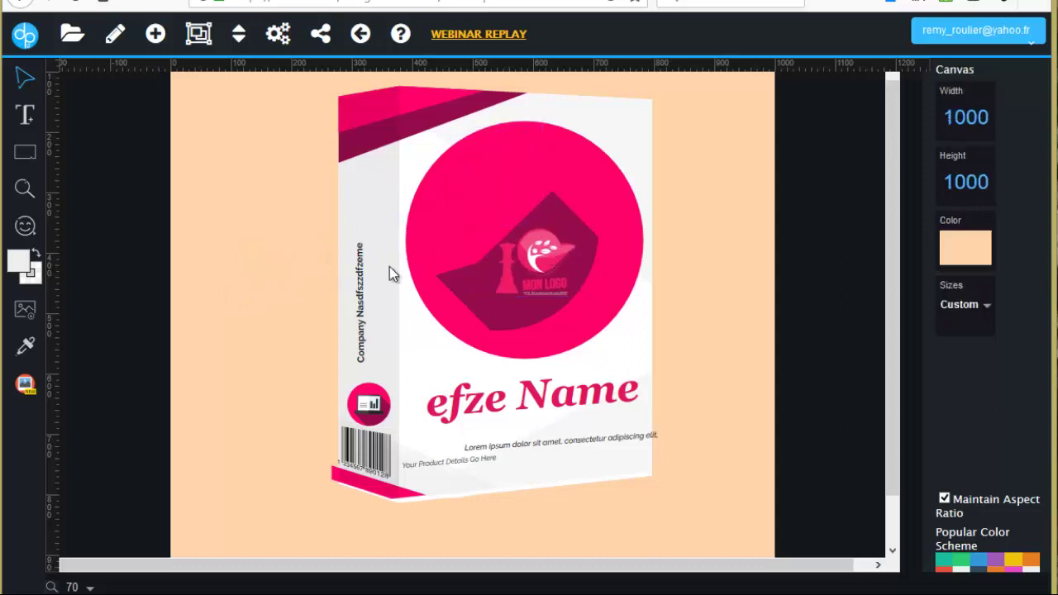
Make the canvas background transparent by choosing no color.
{"action": "scroll", "coordinate": [457, 229], "scroll_direction": "down", "scroll_amount": 1}
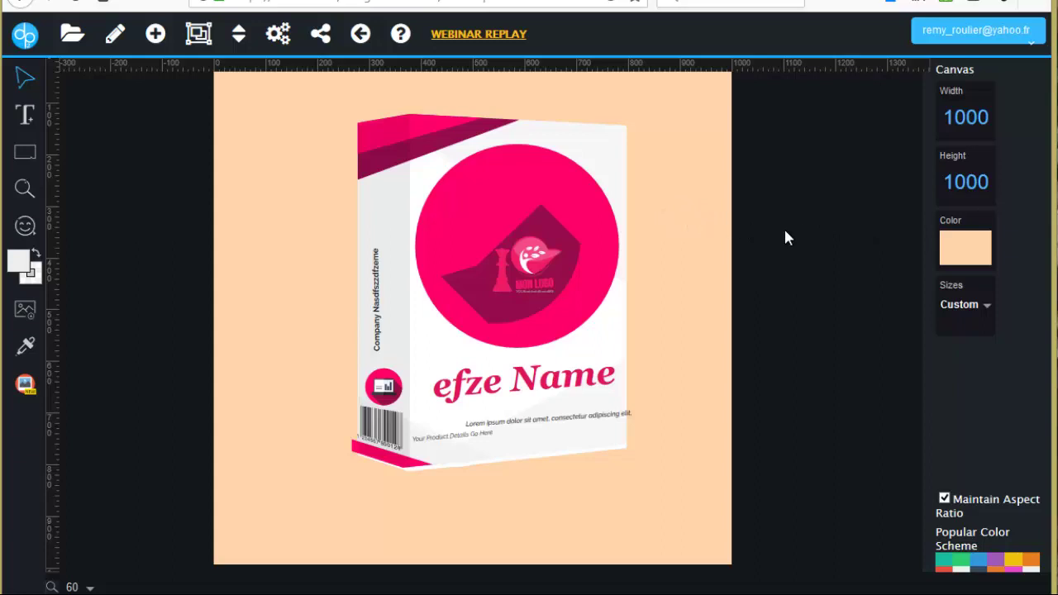
{"action": "scroll", "coordinate": [659, 214], "scroll_direction": "down", "scroll_amount": 2}
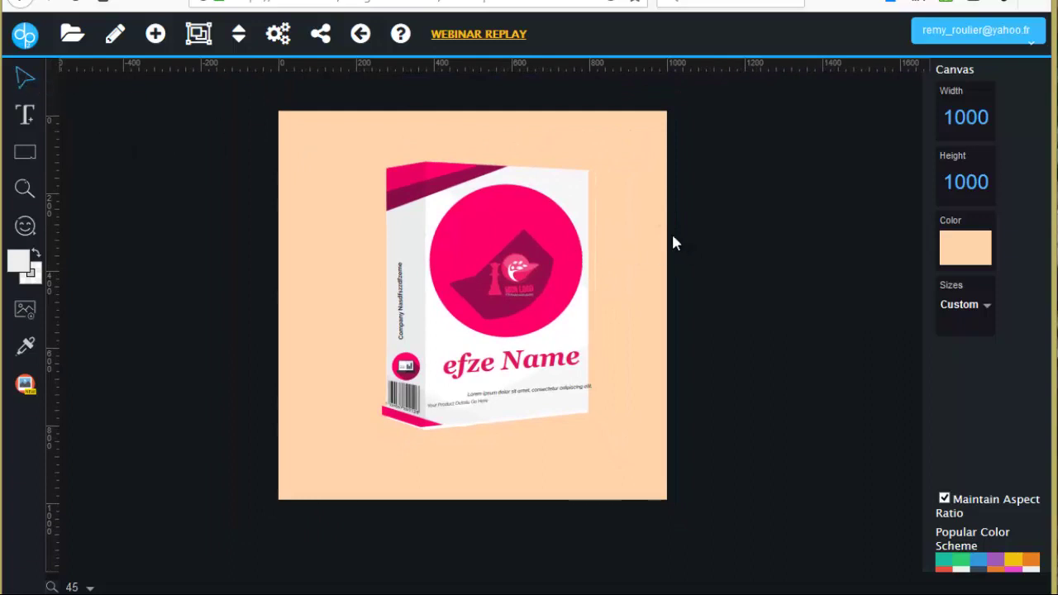
{"action": "left_click", "coordinate": [967, 248]}
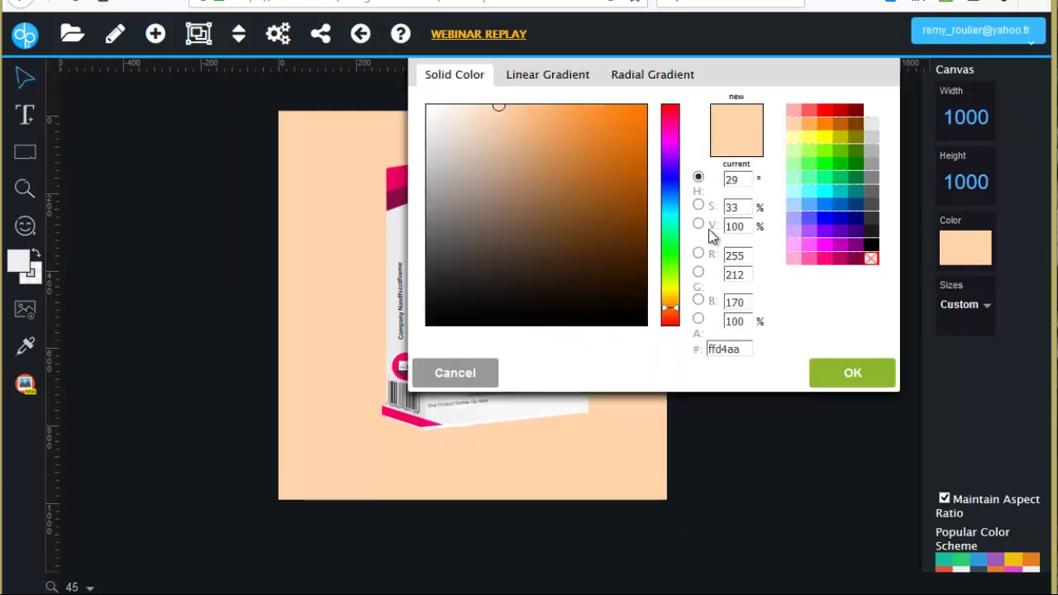
{"action": "left_click", "coordinate": [871, 260]}
{"action": "left_click", "coordinate": [864, 380]}
Examine the placed logo close up, the whole box cover and the available export formats.
{"action": "scroll", "coordinate": [506, 263], "scroll_direction": "up", "scroll_amount": 3}
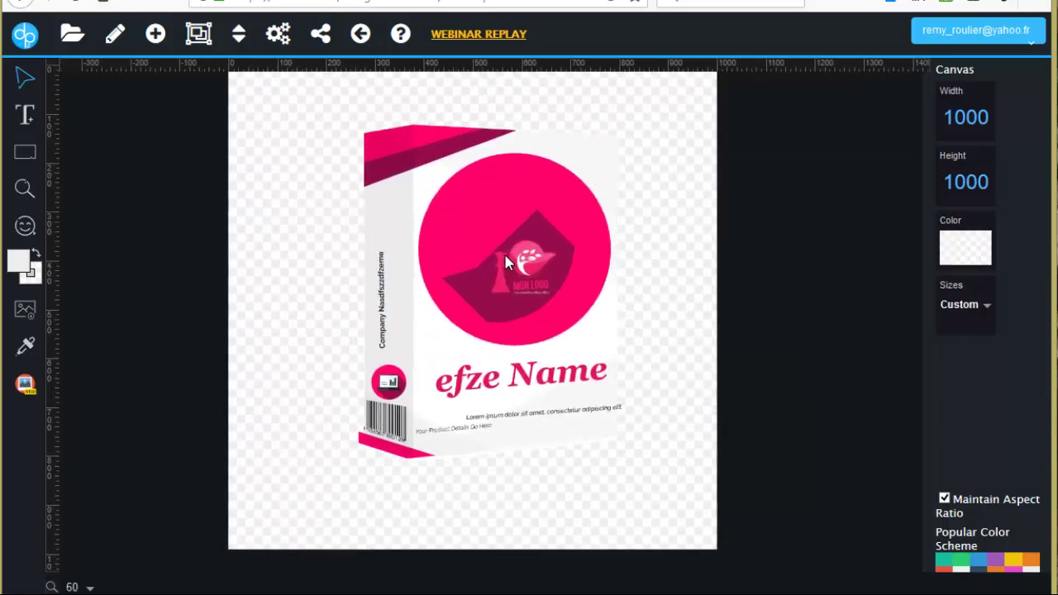
{"action": "scroll", "coordinate": [500, 246], "scroll_direction": "up", "scroll_amount": 5}
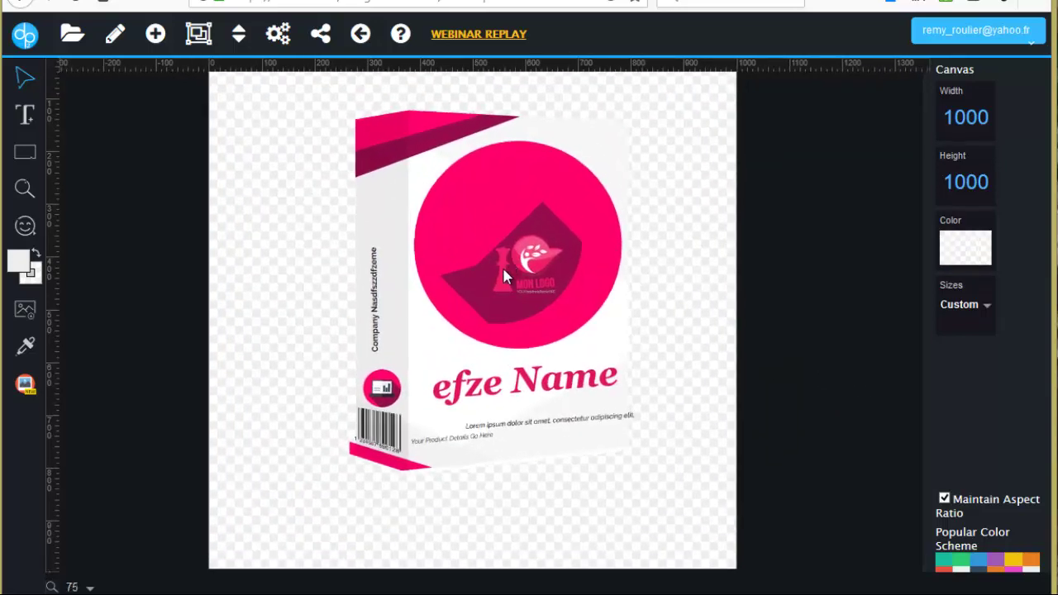
{"action": "scroll", "coordinate": [516, 335], "scroll_direction": "up", "scroll_amount": 4}
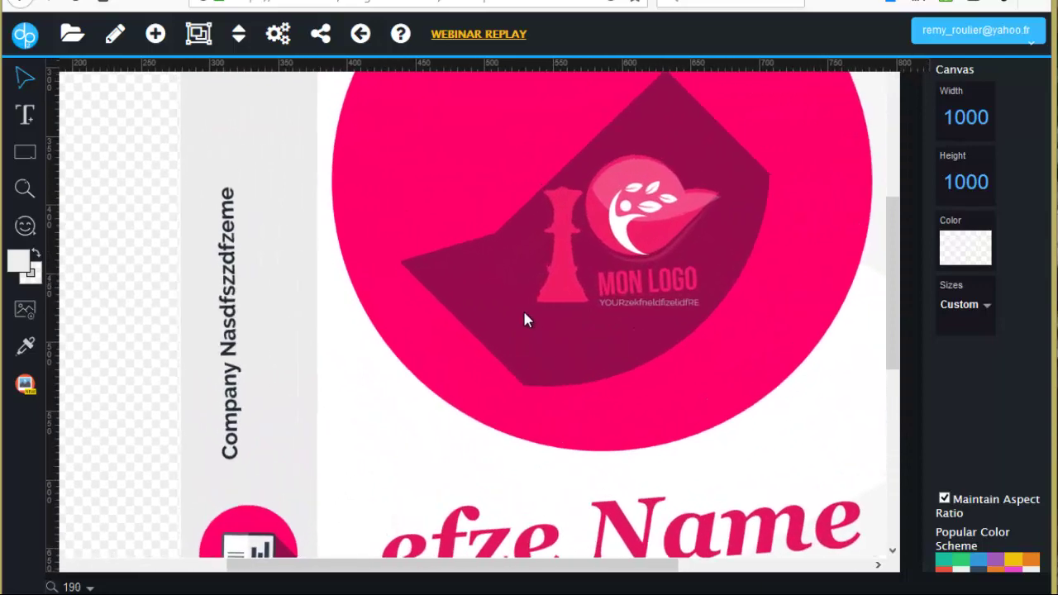
{"action": "scroll", "coordinate": [631, 279], "scroll_direction": "up", "scroll_amount": 2}
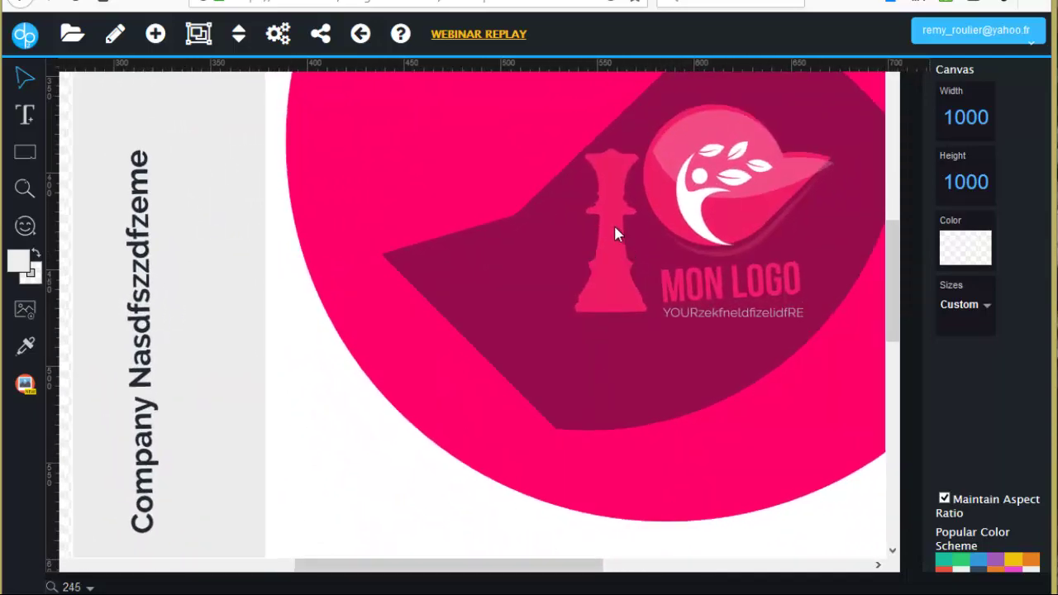
{"action": "scroll", "coordinate": [728, 297], "scroll_direction": "down", "scroll_amount": 3}
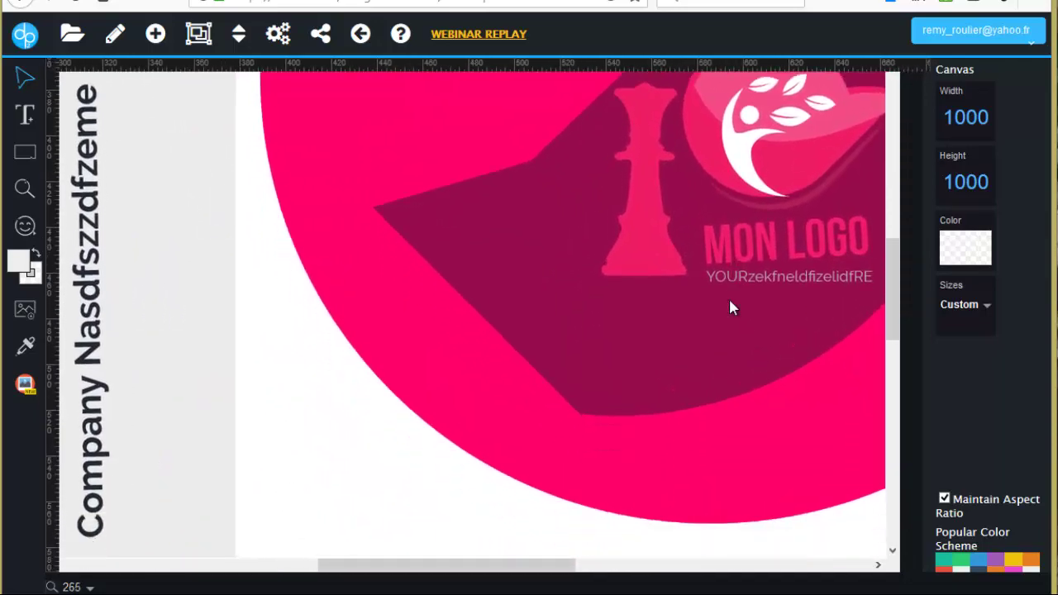
{"action": "scroll", "coordinate": [566, 287], "scroll_direction": "down", "scroll_amount": 5}
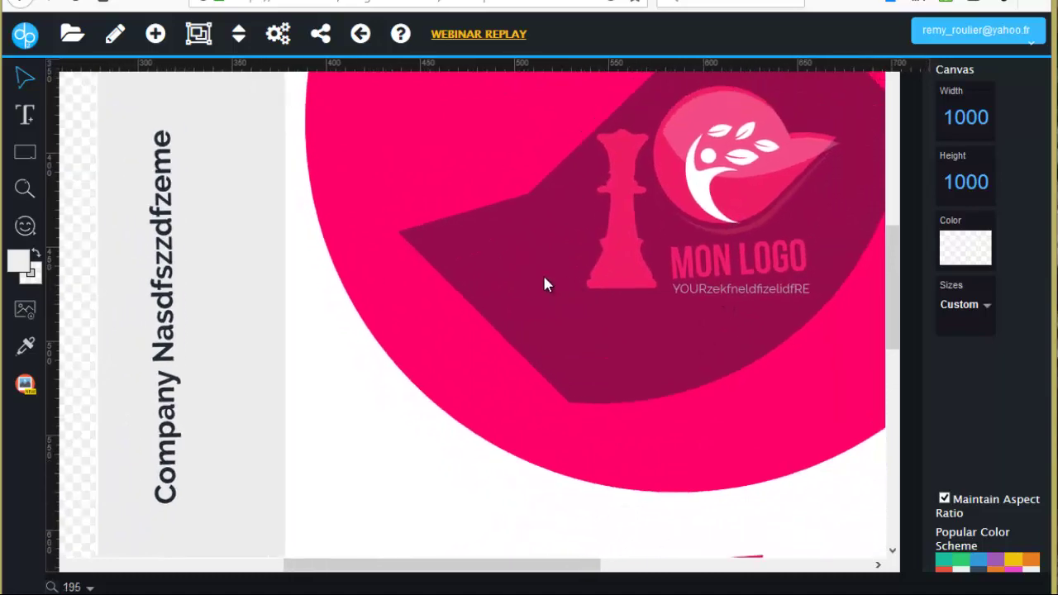
{"action": "scroll", "coordinate": [397, 270], "scroll_direction": "down", "scroll_amount": 5}
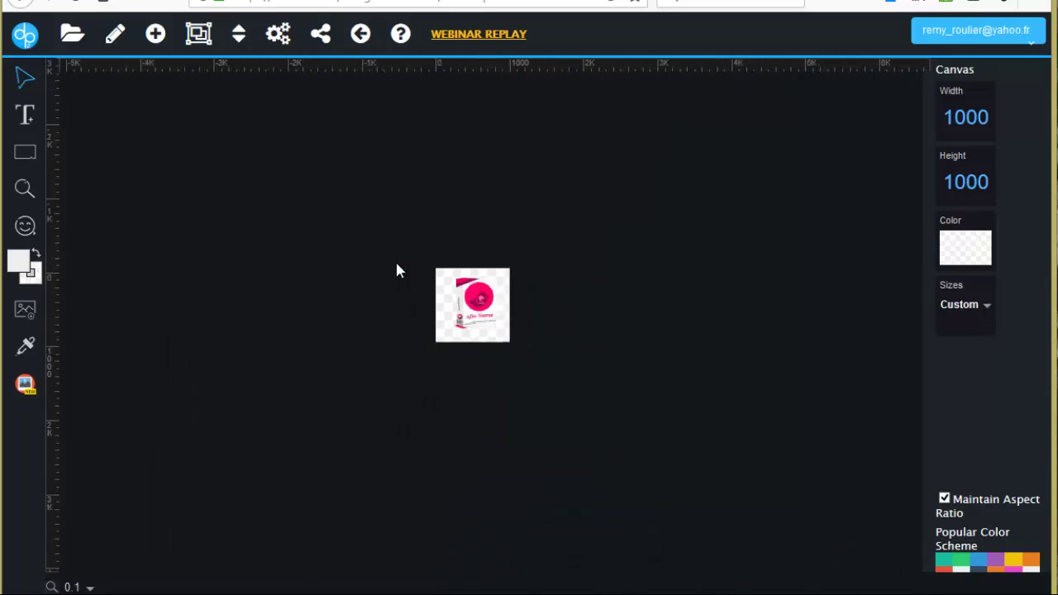
{"action": "scroll", "coordinate": [532, 338], "scroll_direction": "up", "scroll_amount": 5}
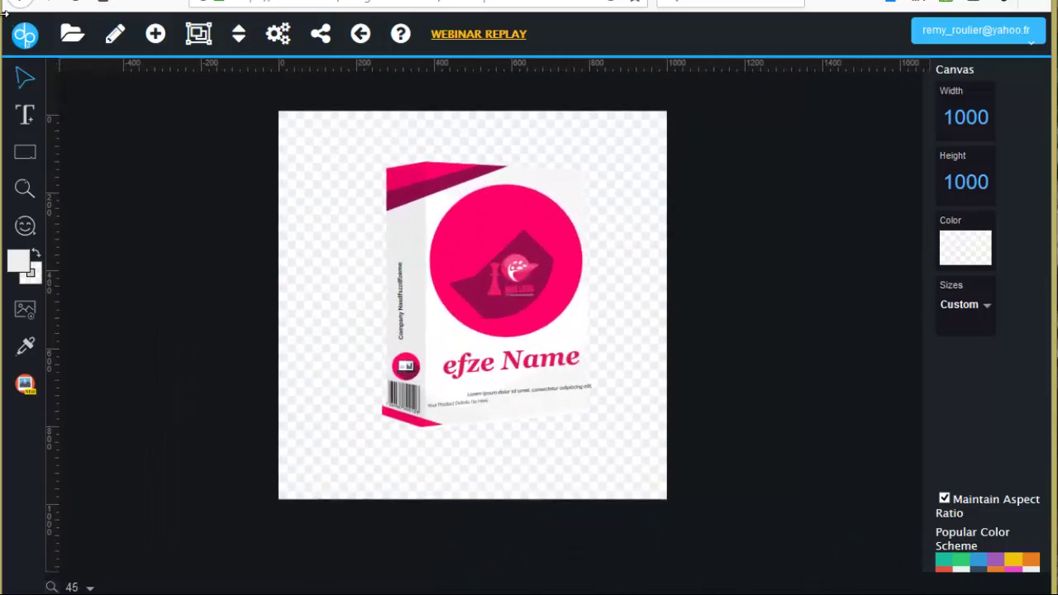
{"action": "left_click", "coordinate": [72, 36]}
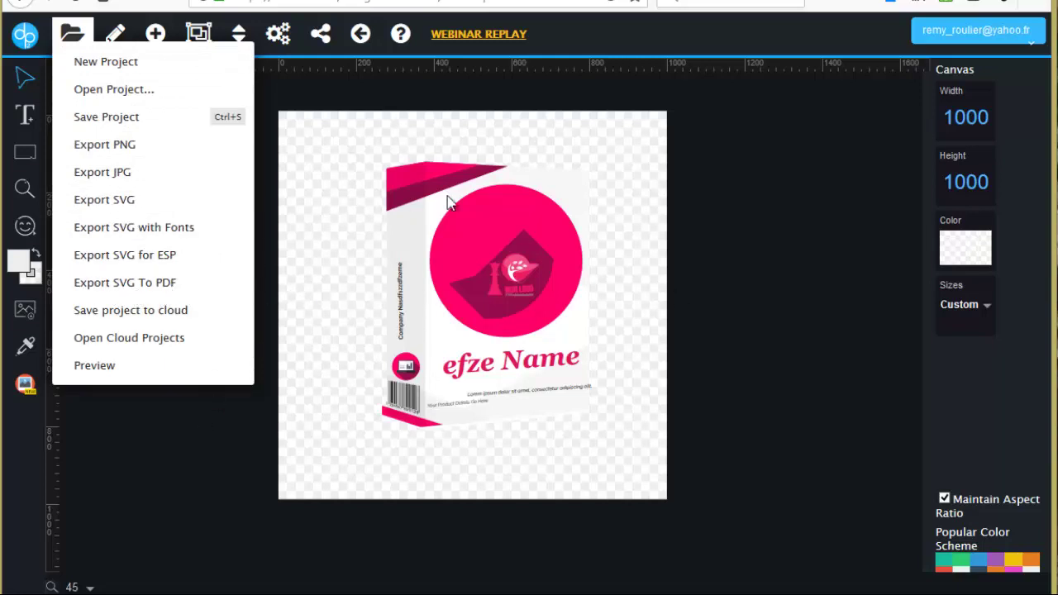
{"action": "left_click", "coordinate": [763, 323]}
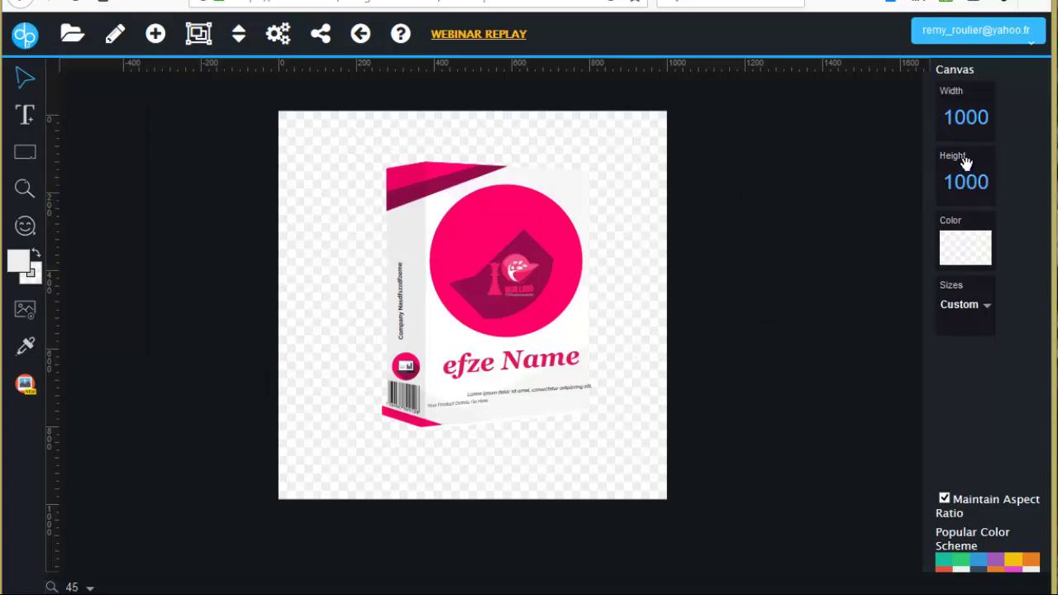
Enlarge the canvas to 1162 by 1134 and scale the whole box artwork up within it.
{"action": "mouse_move", "coordinate": [963, 116]}
{"action": "left_mouse_down"}
{"action": "mouse_move", "coordinate": [966, 99]}
{"action": "mouse_move", "coordinate": [967, 118]}
{"action": "mouse_move", "coordinate": [977, 113]}
{"action": "left_mouse_up"}
{"action": "left_click_drag", "start_coordinate": [968, 189], "coordinate": [936, 183]}
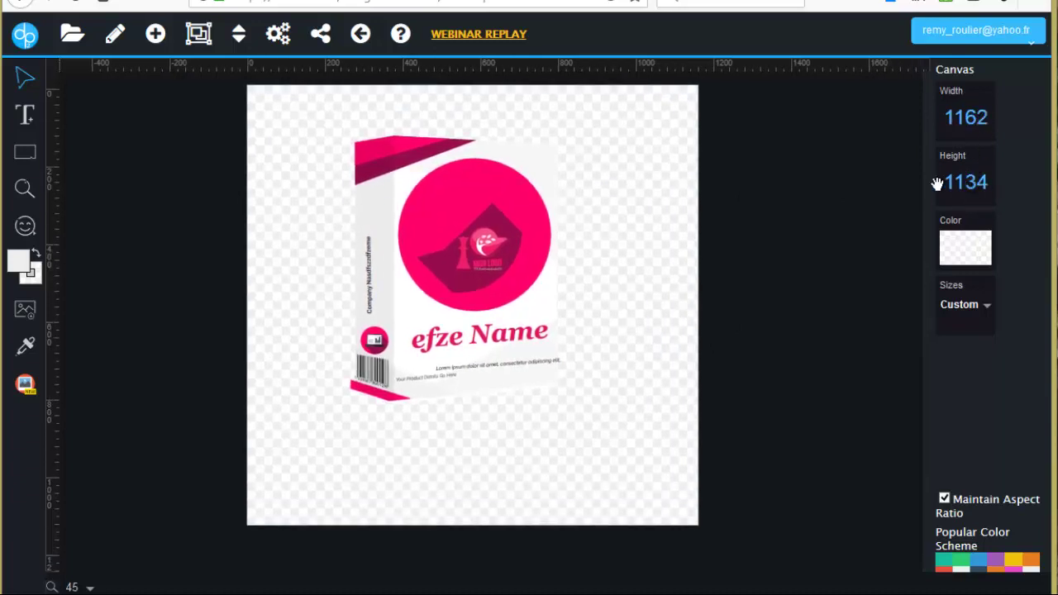
{"action": "left_click_drag", "start_coordinate": [290, 113], "coordinate": [640, 500]}
{"action": "left_click_drag", "start_coordinate": [568, 407], "coordinate": [670, 512]}
{"action": "left_click", "coordinate": [717, 478]}
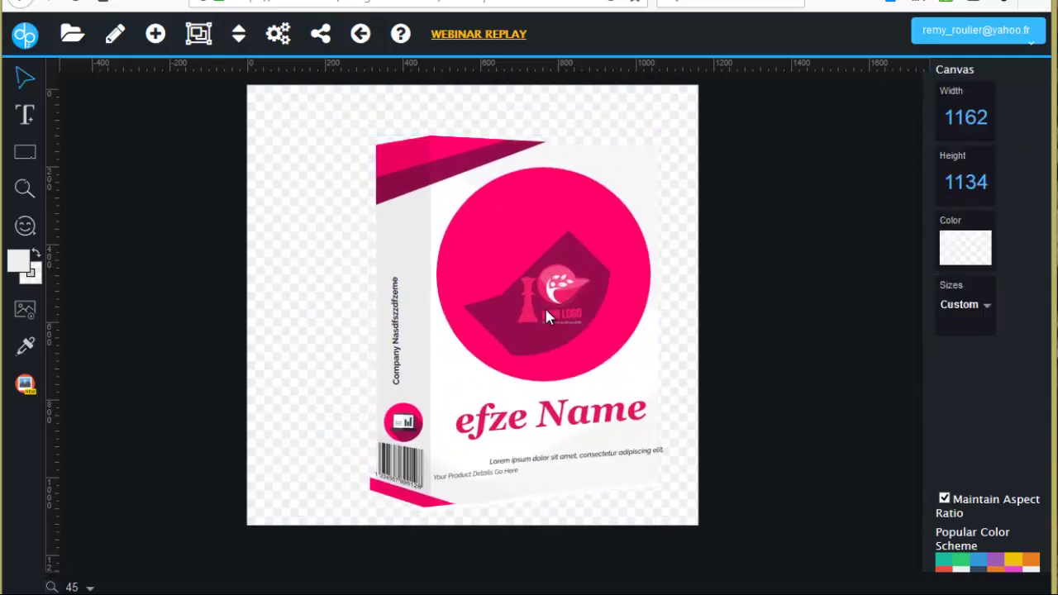
Move the whole box artwork up and to the left on the canvas, to about X 60, Y 58.
{"action": "left_click_drag", "start_coordinate": [542, 307], "coordinate": [456, 265]}
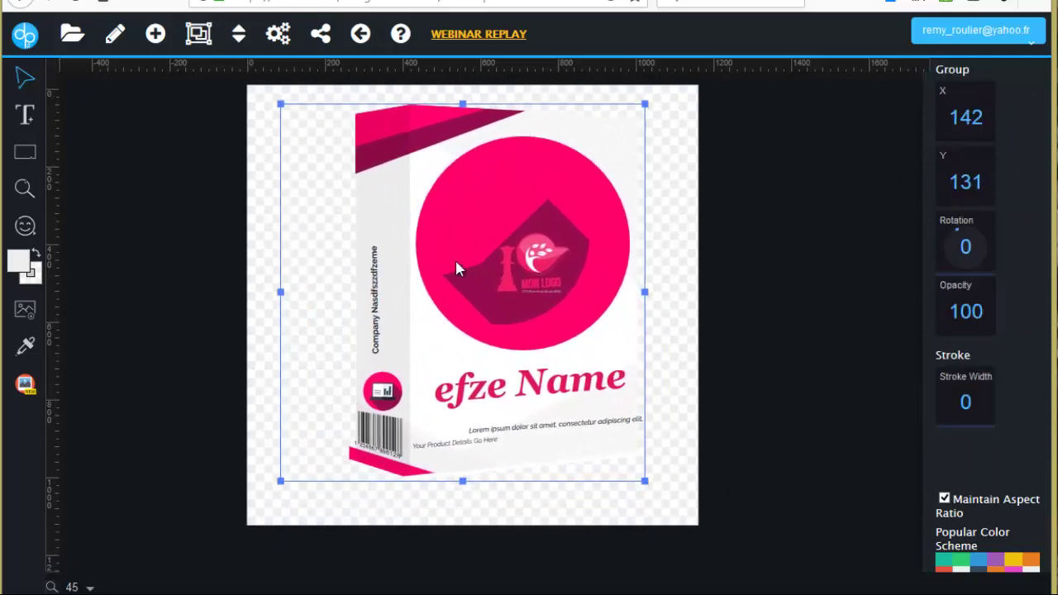
{"action": "left_click", "coordinate": [776, 291]}
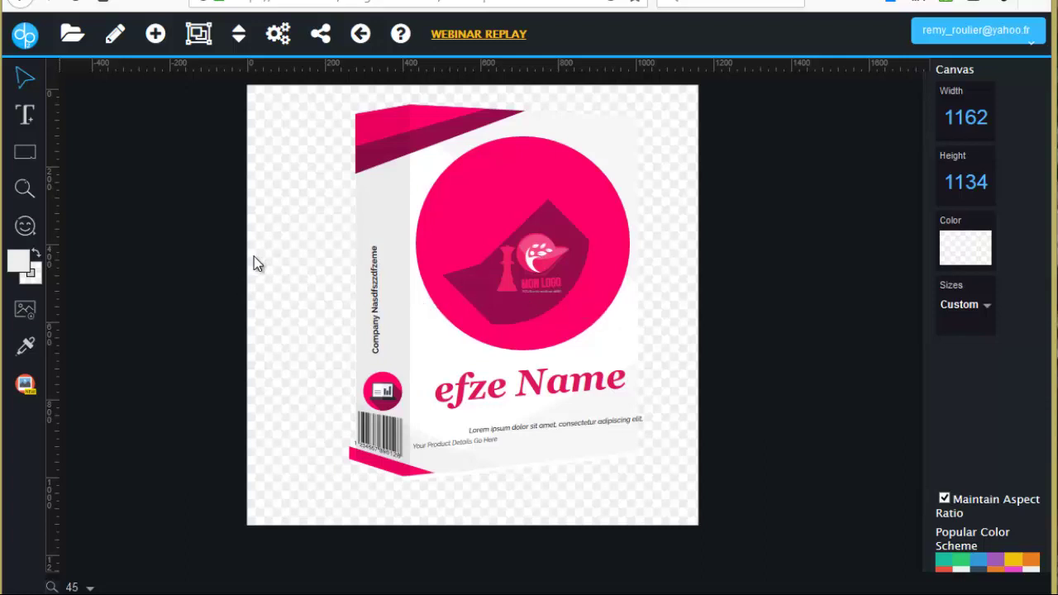
{"action": "left_click_drag", "start_coordinate": [491, 223], "coordinate": [488, 229]}
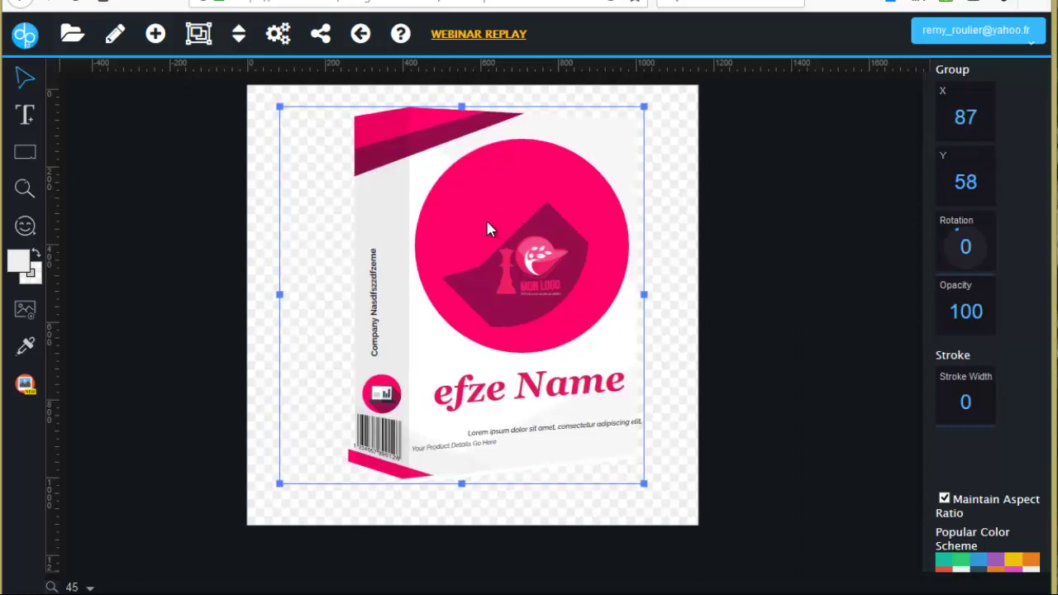
{"action": "left_click", "coordinate": [253, 238]}
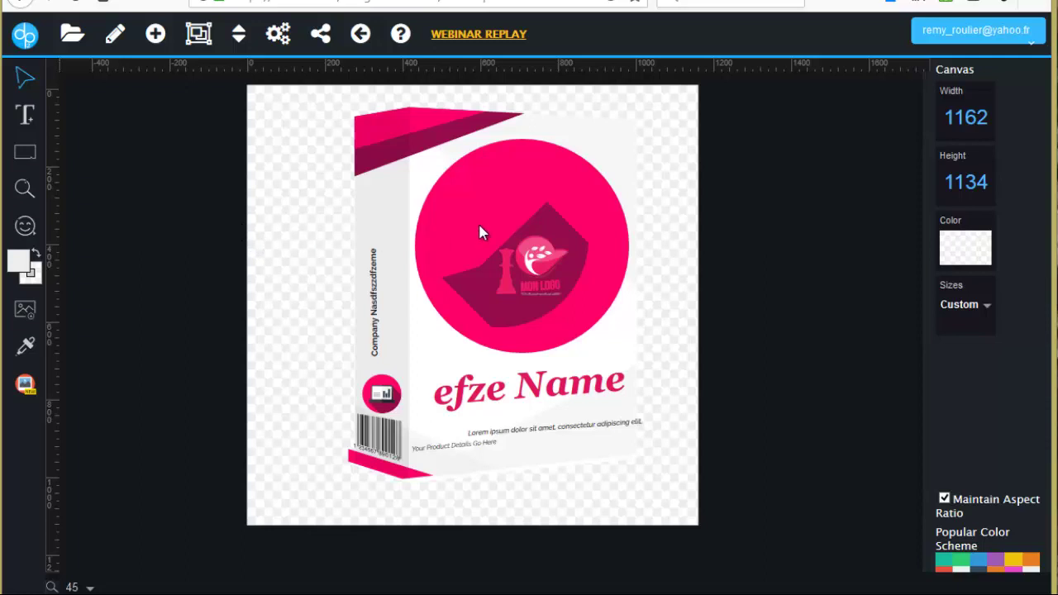
{"action": "mouse_move", "coordinate": [482, 233]}
{"action": "left_mouse_down"}
{"action": "mouse_move", "coordinate": [460, 234]}
{"action": "mouse_move", "coordinate": [472, 231]}
{"action": "left_mouse_up"}
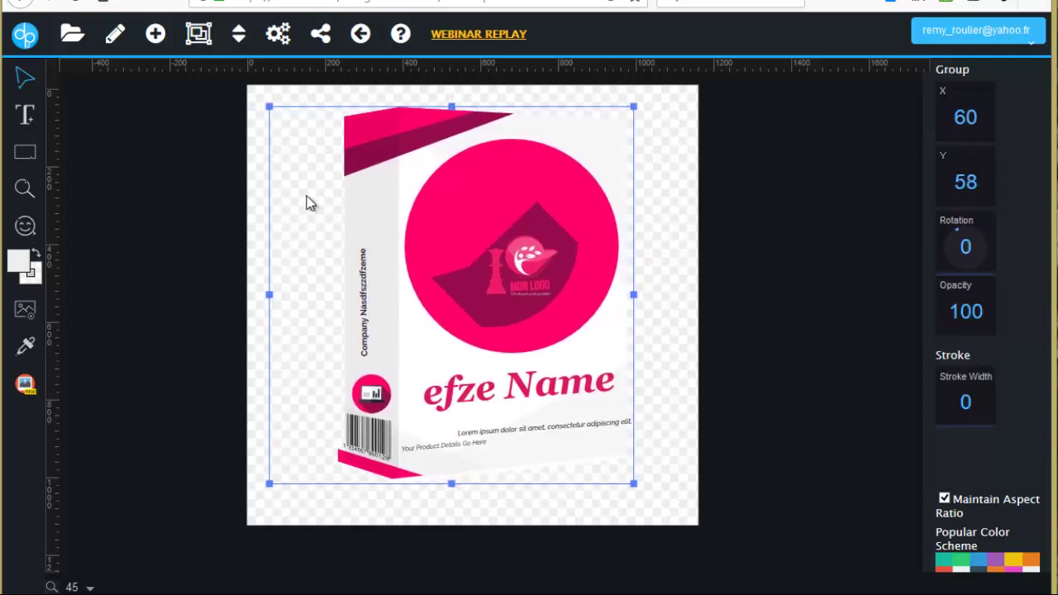
{"action": "left_click", "coordinate": [218, 216]}
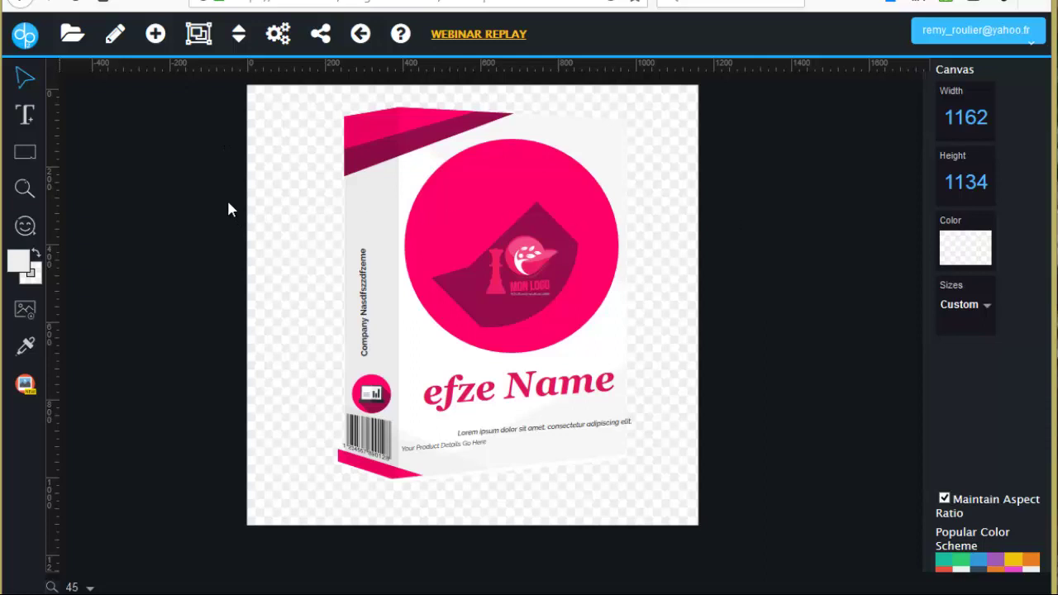
{"action": "left_click", "coordinate": [605, 214]}
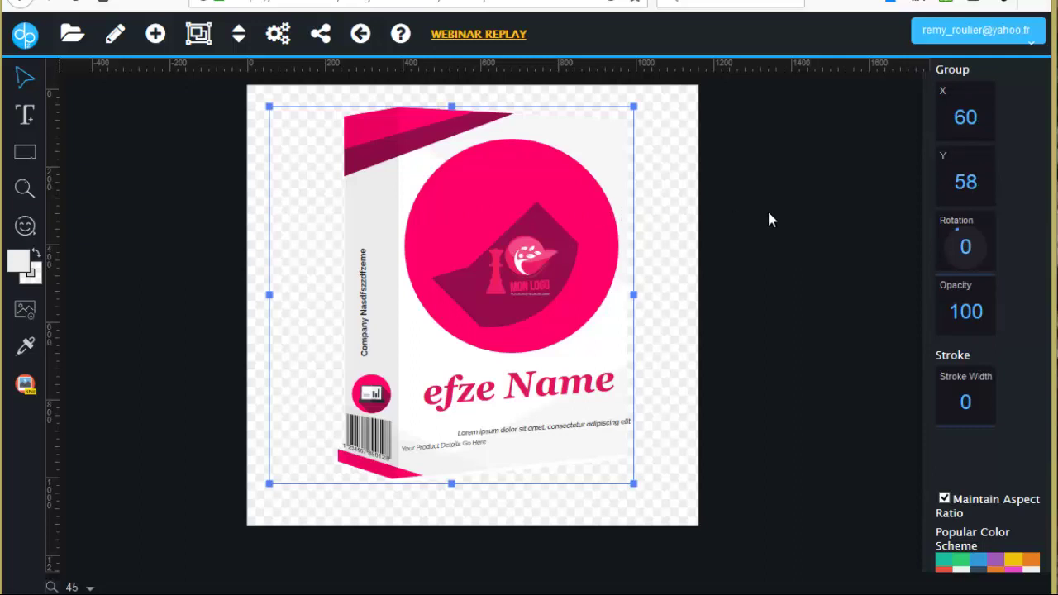
{"action": "left_click", "coordinate": [742, 212]}
{"action": "left_click", "coordinate": [625, 211]}
{"action": "left_click", "coordinate": [708, 221]}
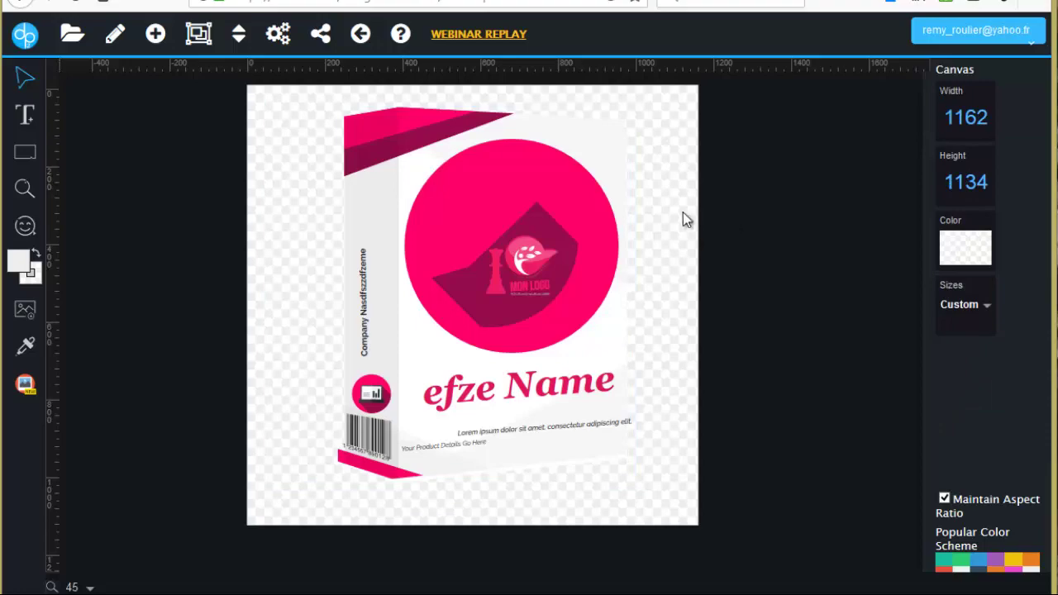